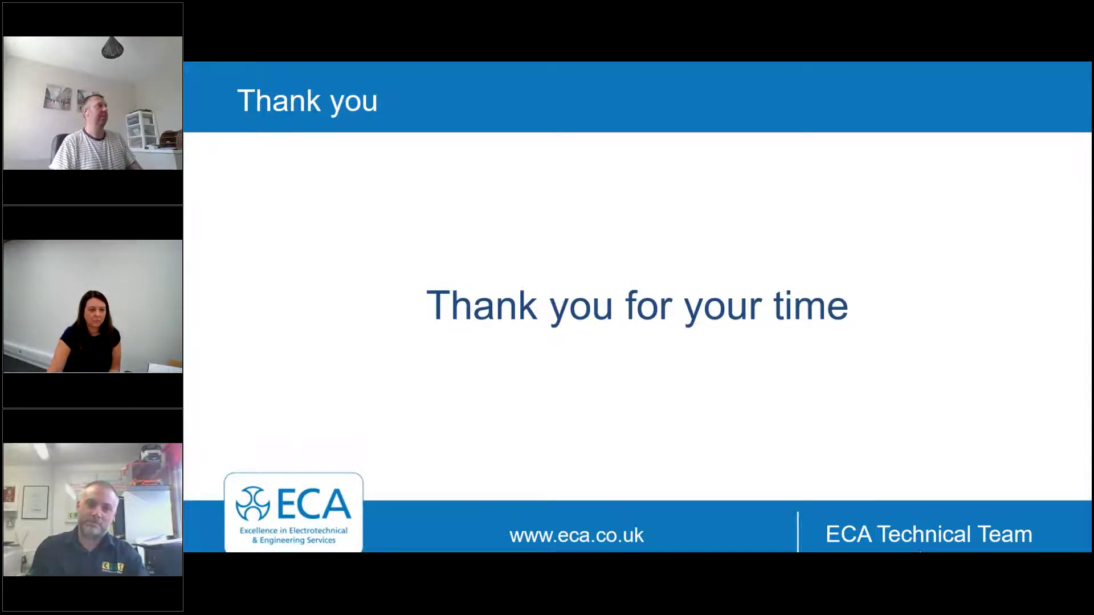
Move the eCOMS Chrome window onto the screen and maximize it to fill the display
{"action": "left_click_drag", "start_coordinate": [1093, 216], "coordinate": [857, 214]}
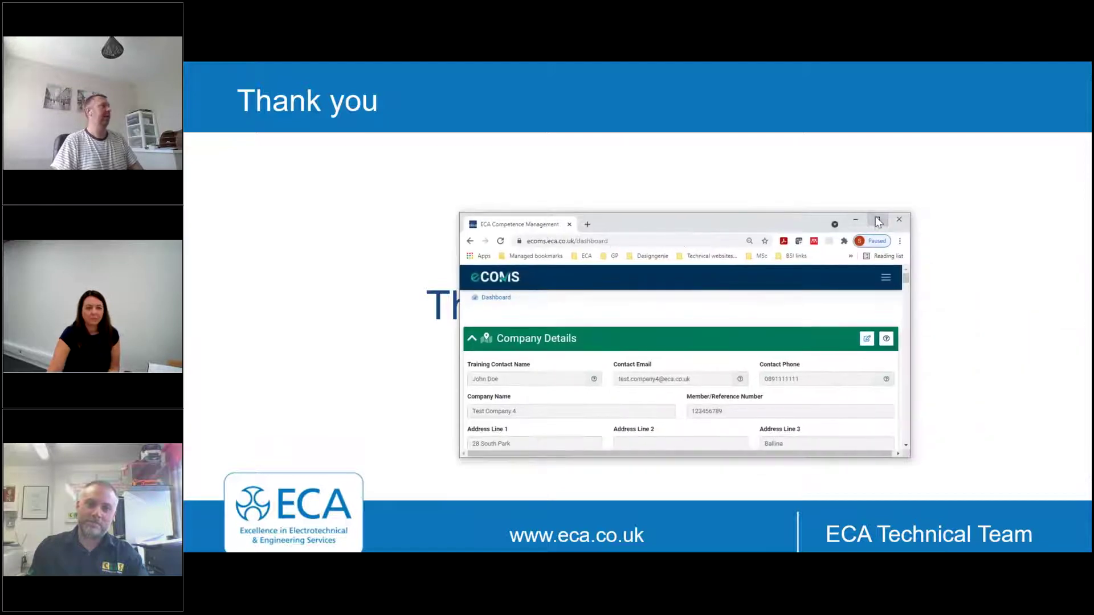
{"action": "left_click", "coordinate": [877, 220]}
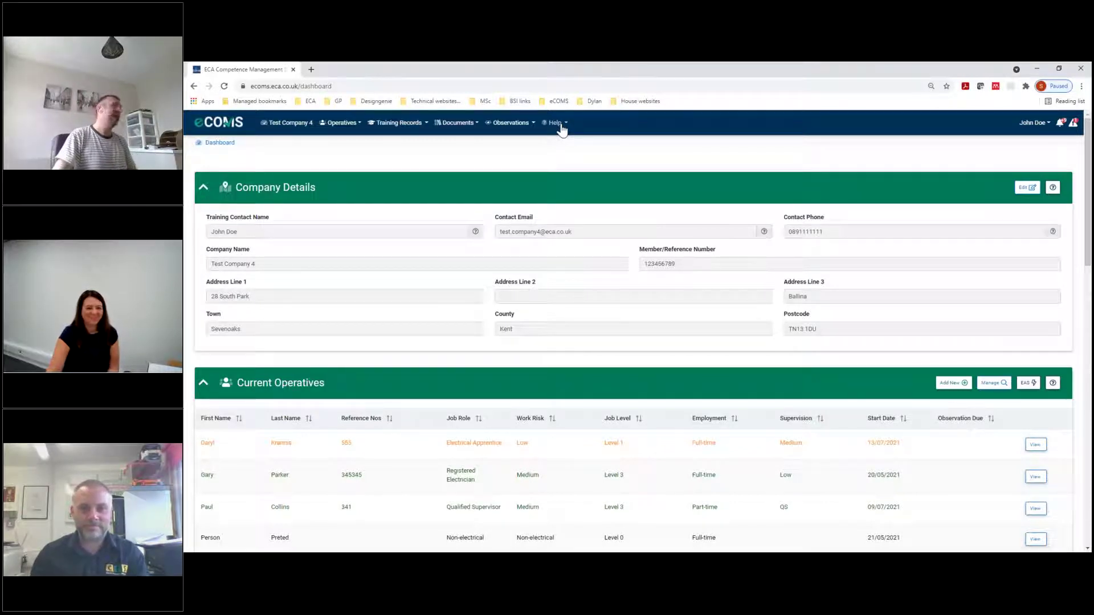
{"action": "left_click", "coordinate": [558, 124]}
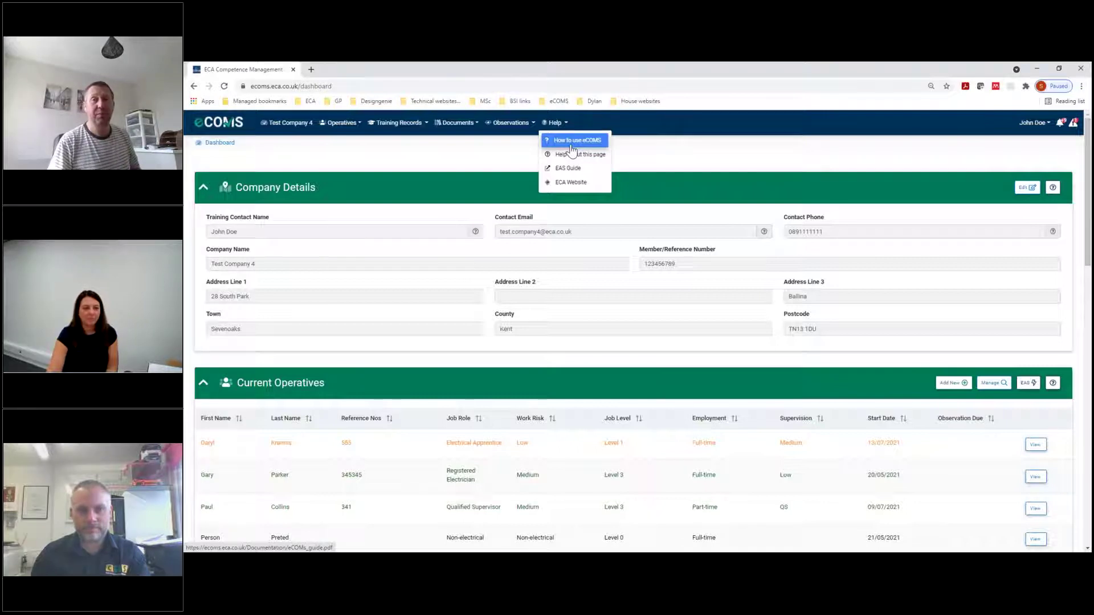
{"action": "left_click", "coordinate": [407, 166]}
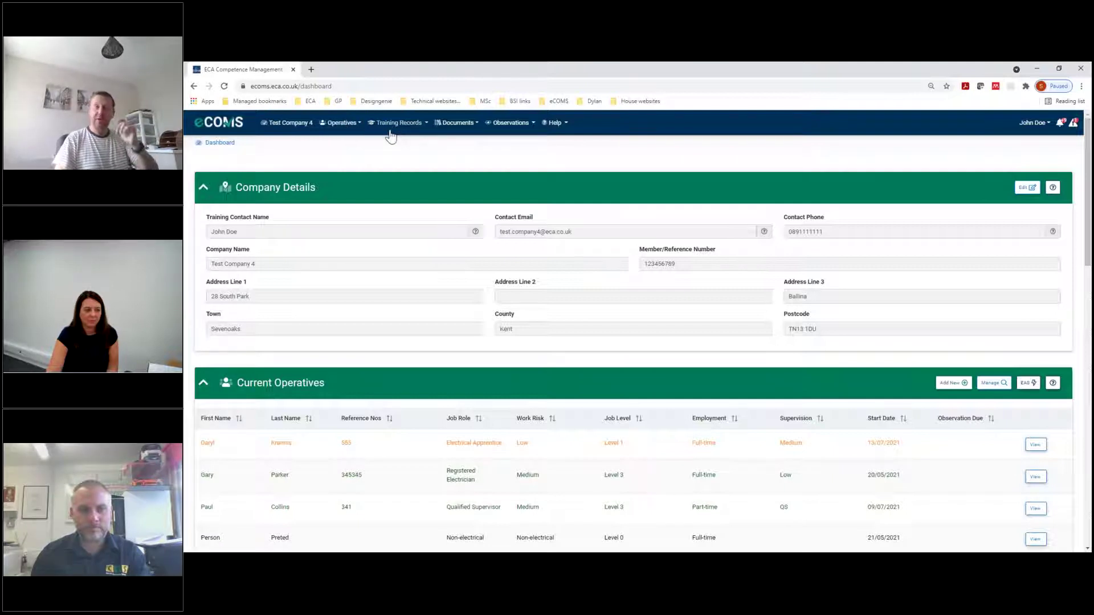
{"action": "left_click", "coordinate": [461, 125]}
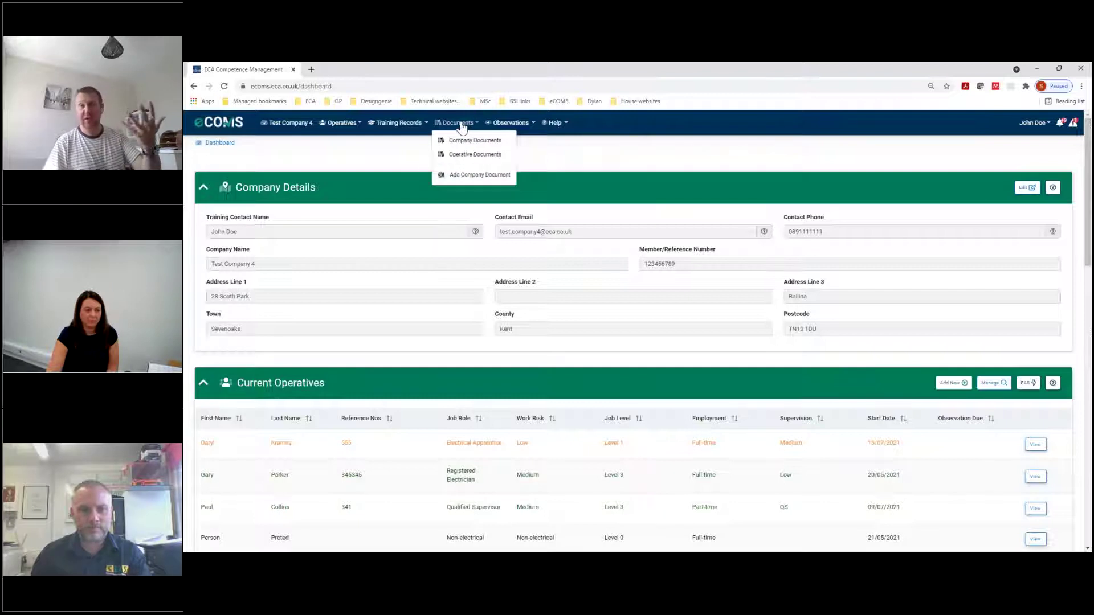
{"action": "left_click", "coordinate": [501, 125]}
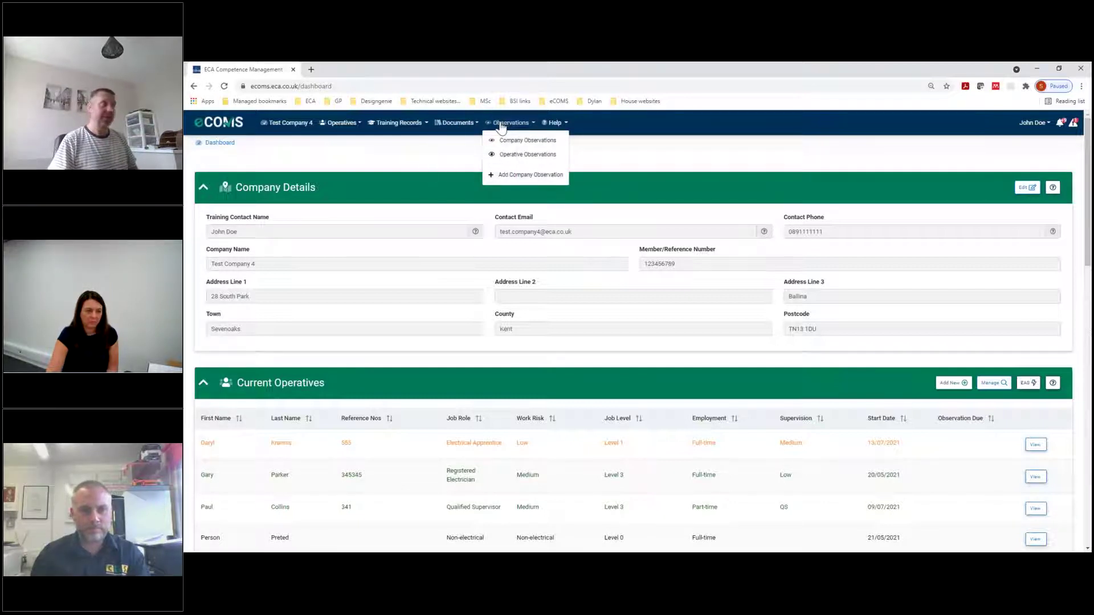
{"action": "left_click", "coordinate": [815, 149]}
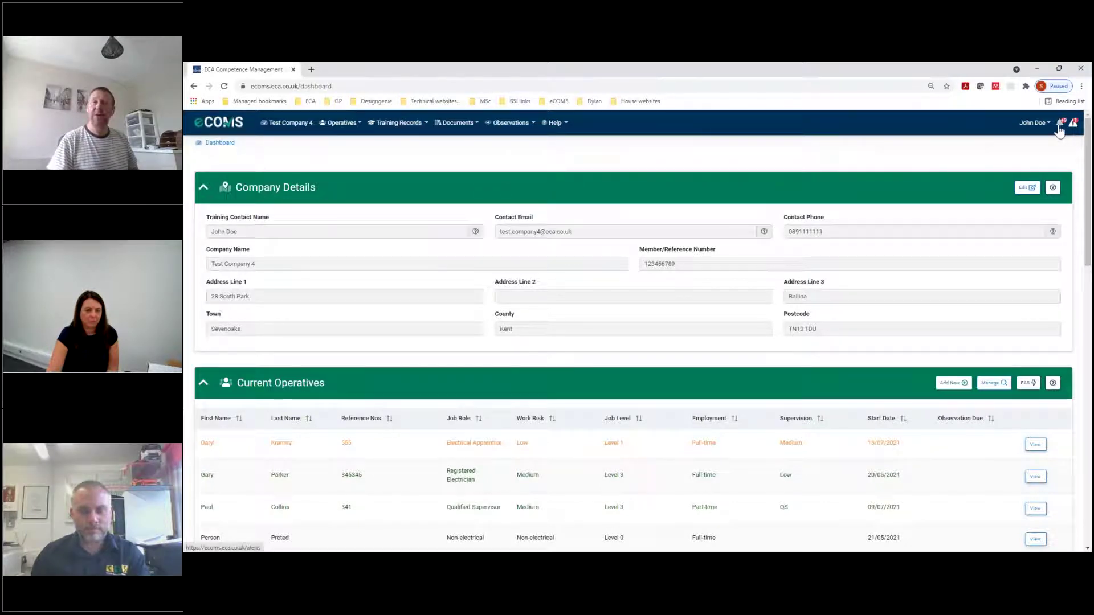
{"action": "left_click", "coordinate": [1060, 126]}
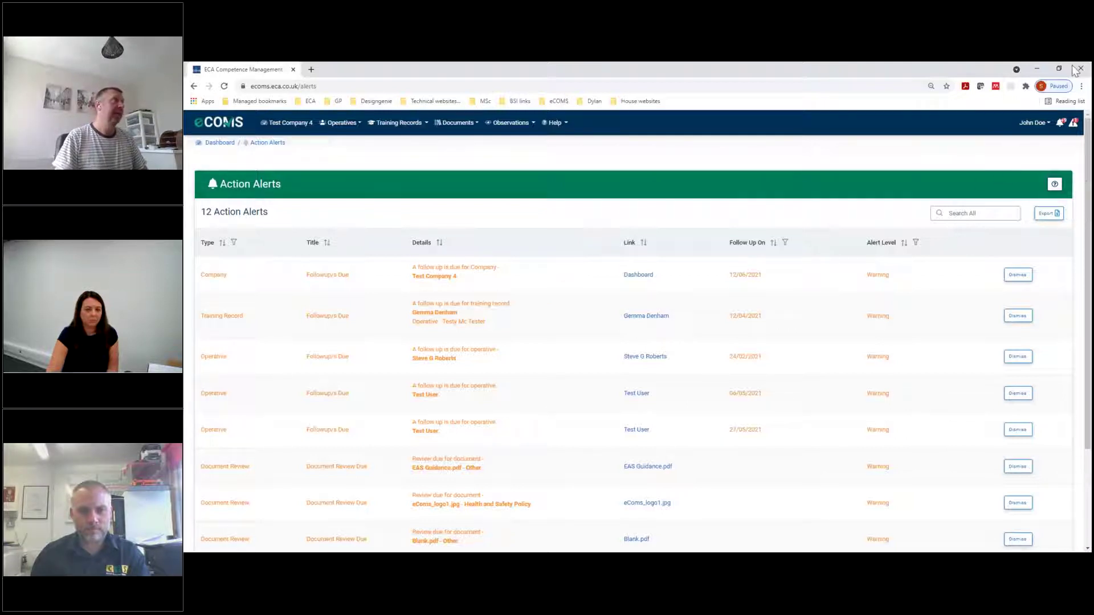
{"action": "left_click", "coordinate": [1074, 124]}
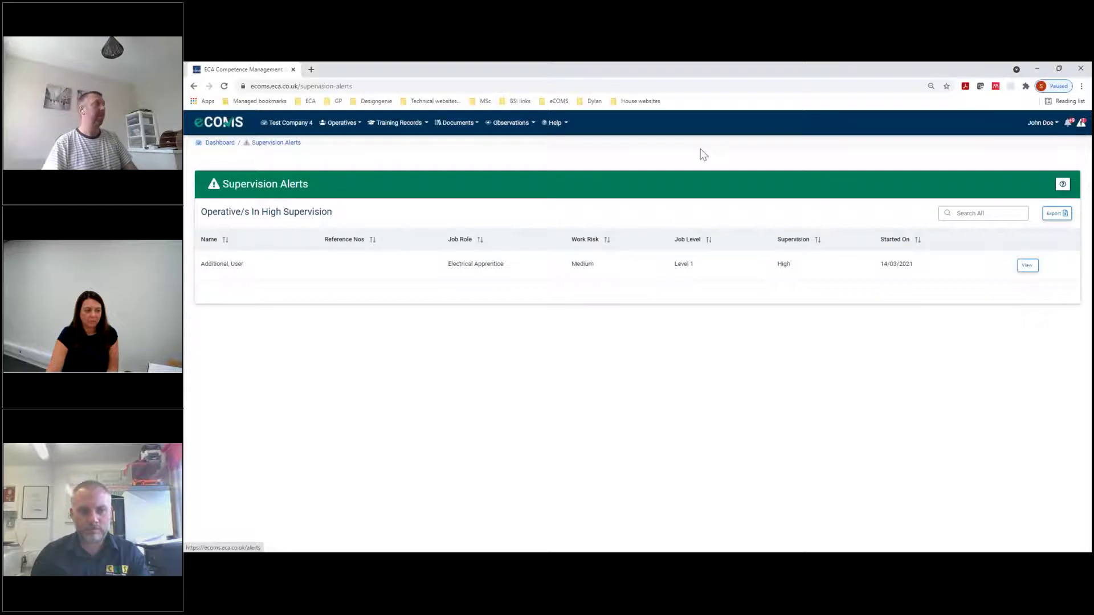
{"action": "left_click", "coordinate": [278, 125]}
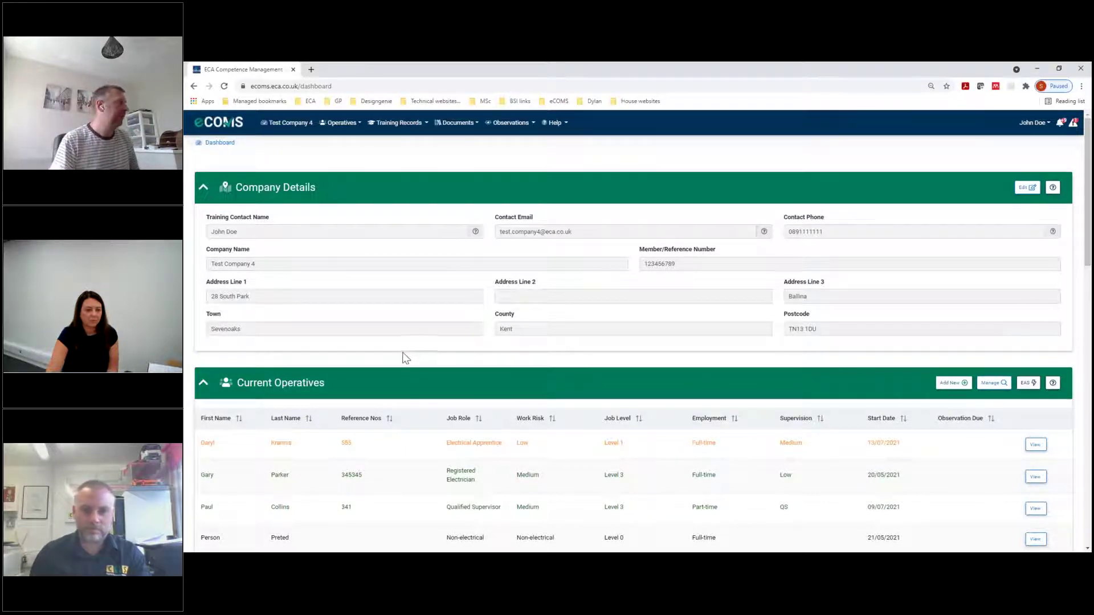
Scroll down the dashboard until all eight Current Operatives rows are visible
{"action": "scroll", "coordinate": [405, 359], "scroll_direction": "down", "scroll_amount": 2}
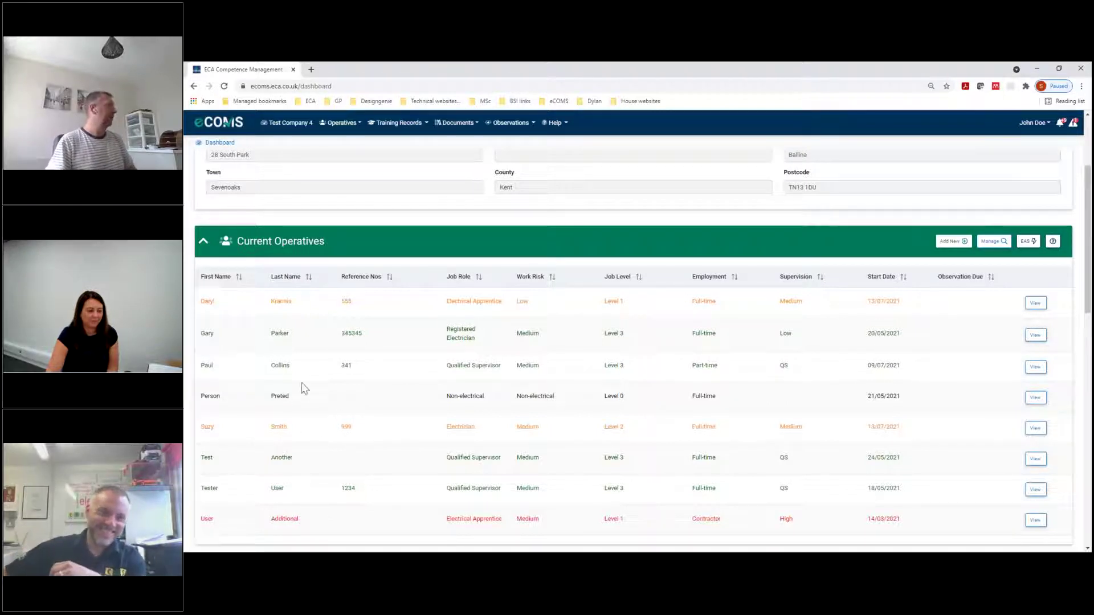
{"action": "scroll", "coordinate": [312, 399], "scroll_direction": "down", "scroll_amount": 1}
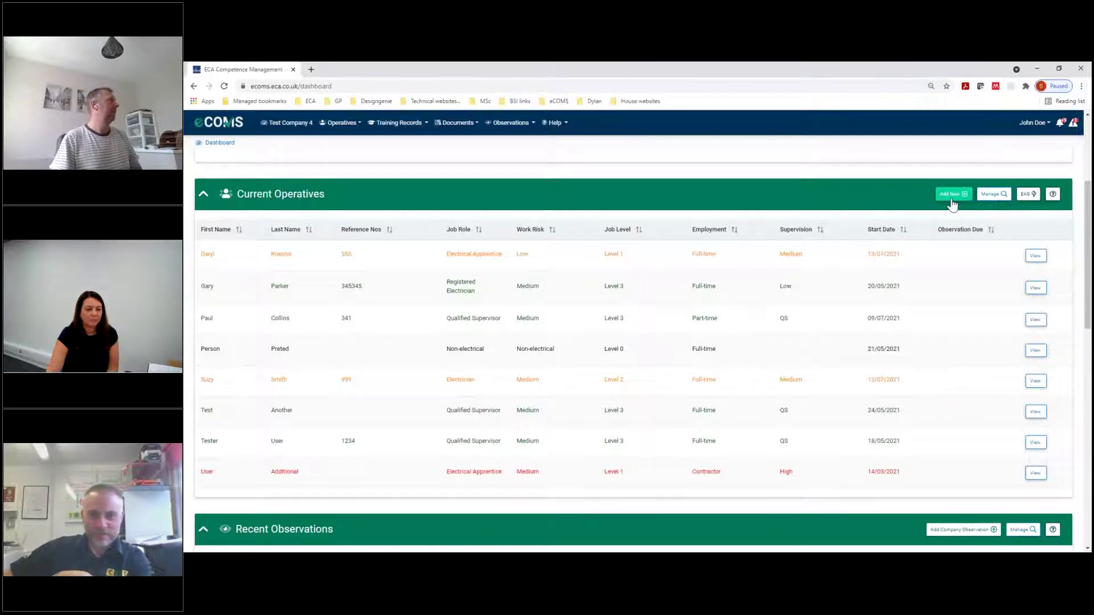
Start a new operative and enter their last name, first name and reference number
{"action": "left_click", "coordinate": [951, 199]}
{"action": "left_click", "coordinate": [491, 171]}
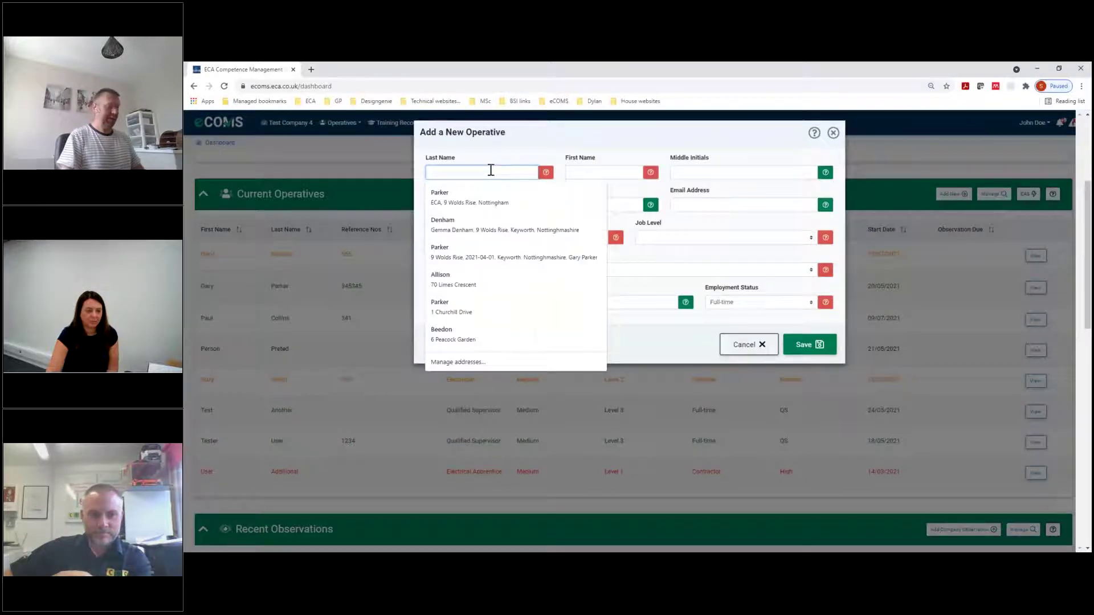
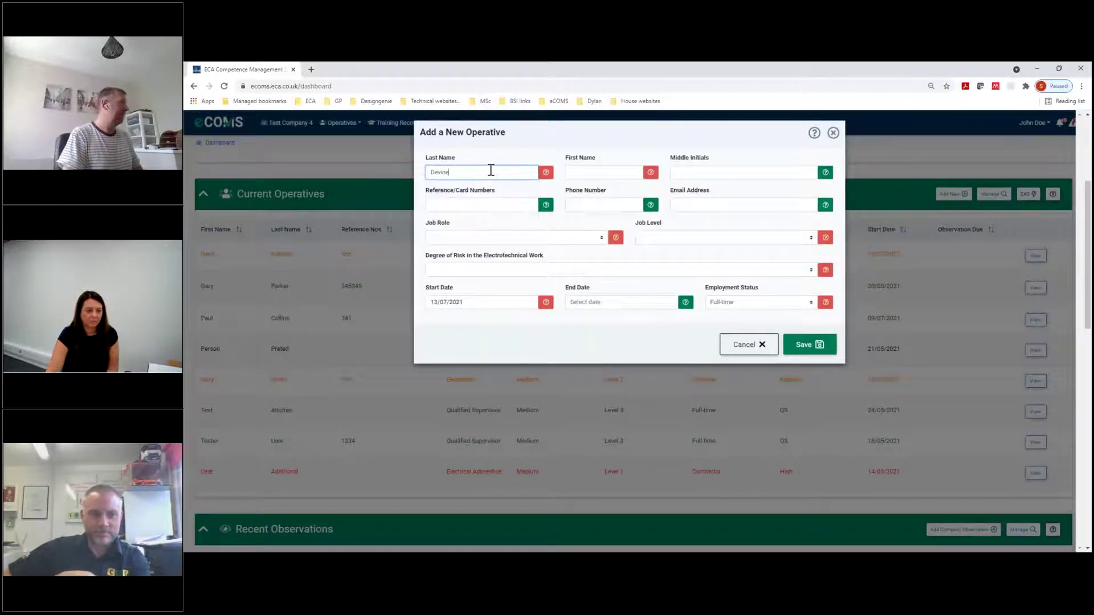
{"action": "key", "text": "Tab"}
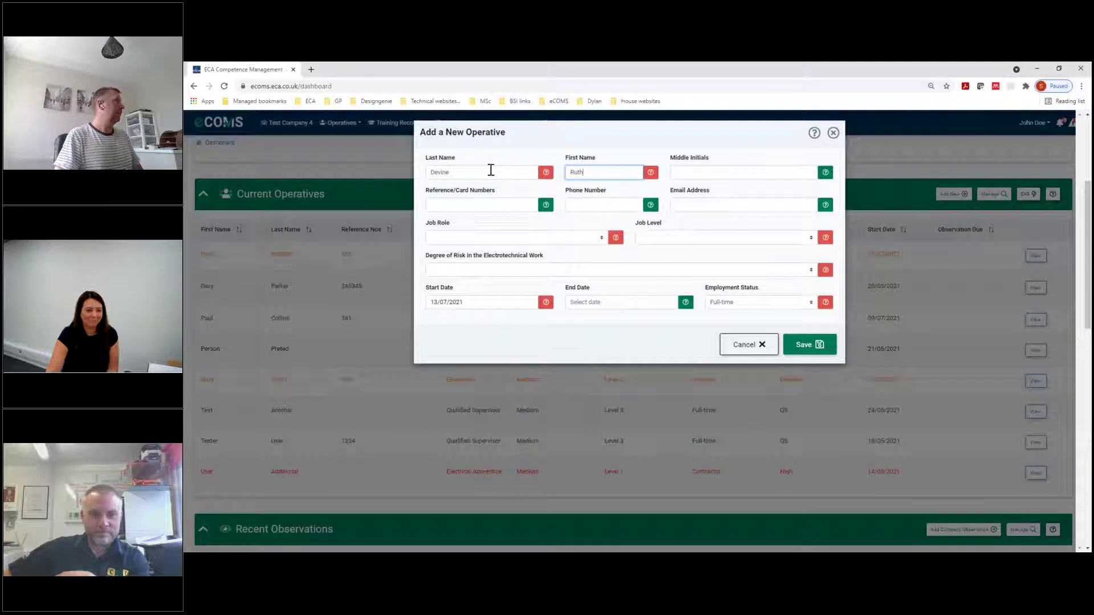
{"action": "left_click", "coordinate": [486, 205]}
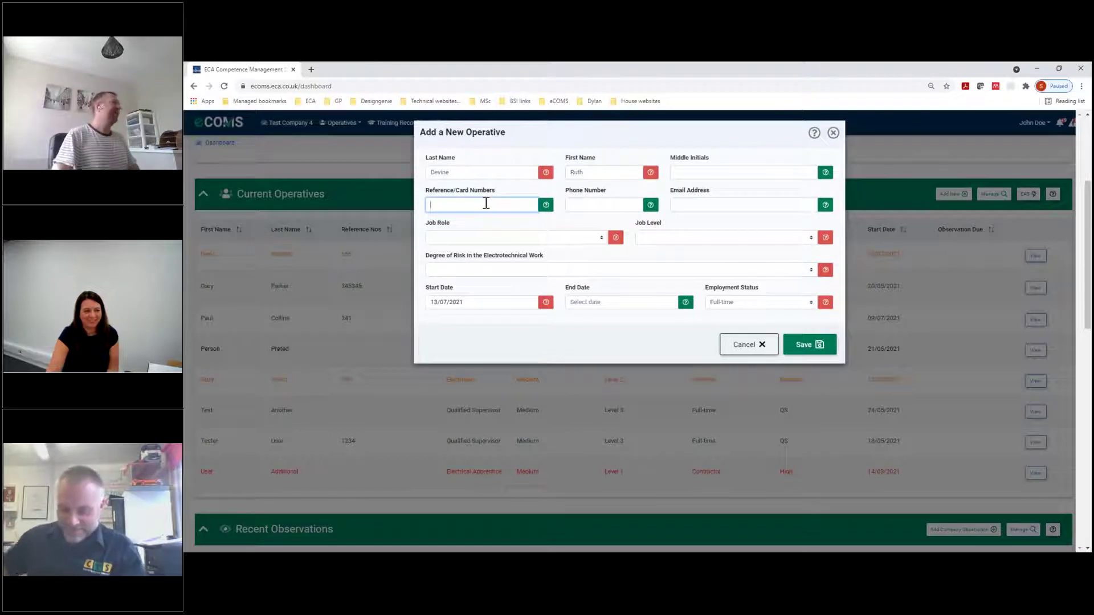
{"action": "type", "text": "64654"}
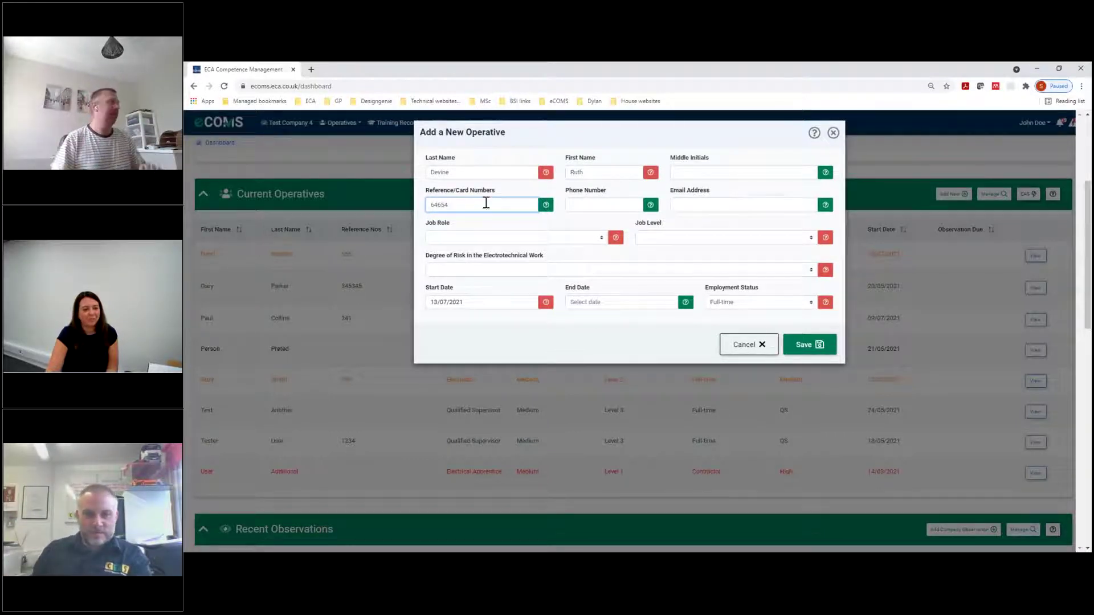
Make the new operative a Level 2 Electrician with Medium risk and save them
{"action": "mouse_move", "coordinate": [547, 174]}
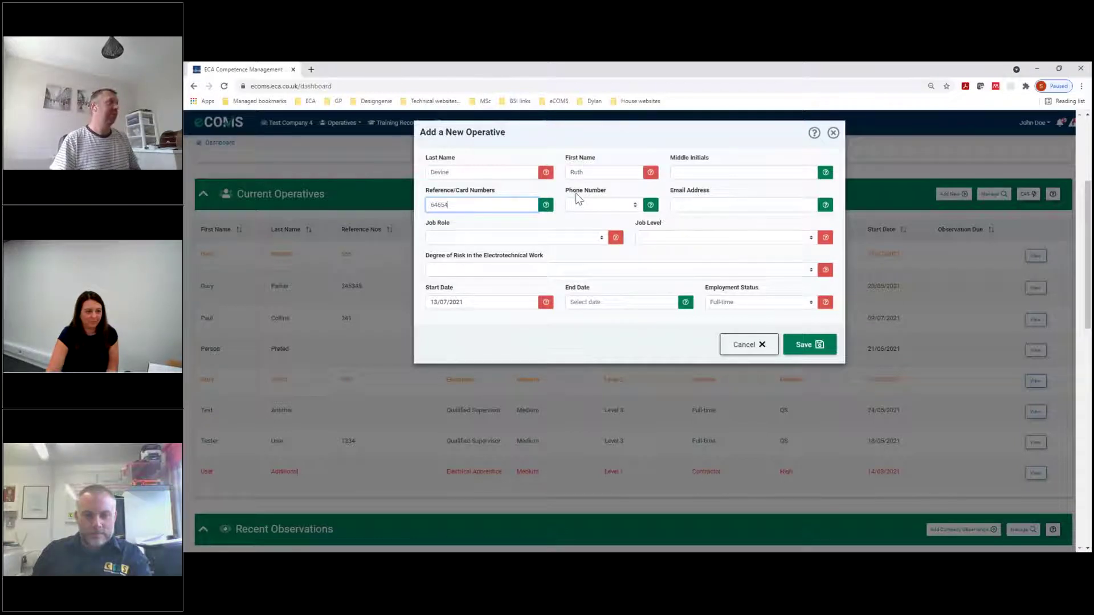
{"action": "left_click", "coordinate": [555, 247]}
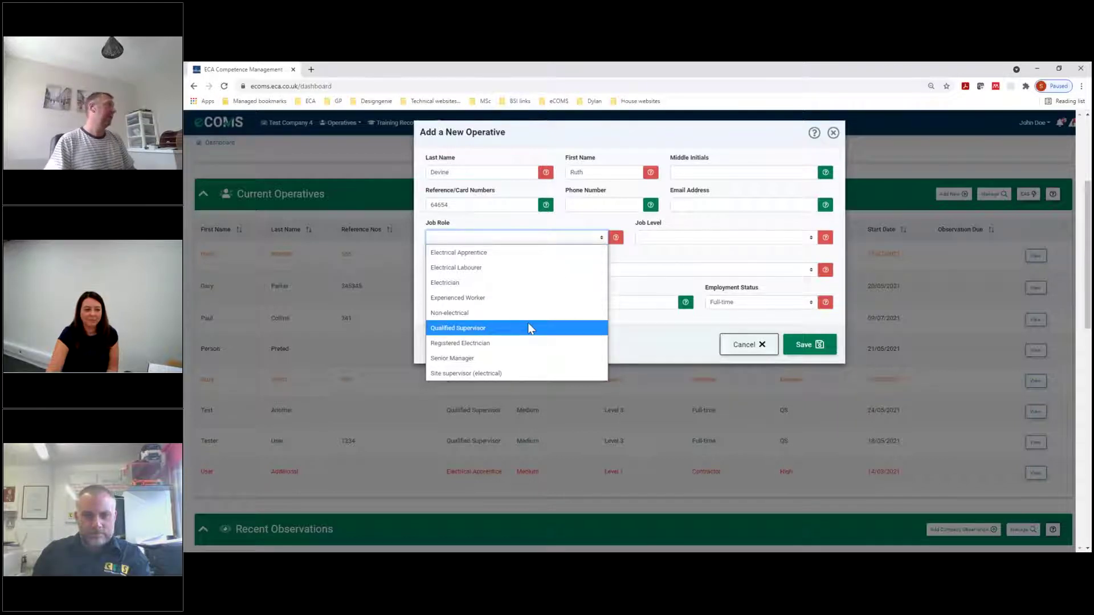
{"action": "left_click", "coordinate": [522, 288]}
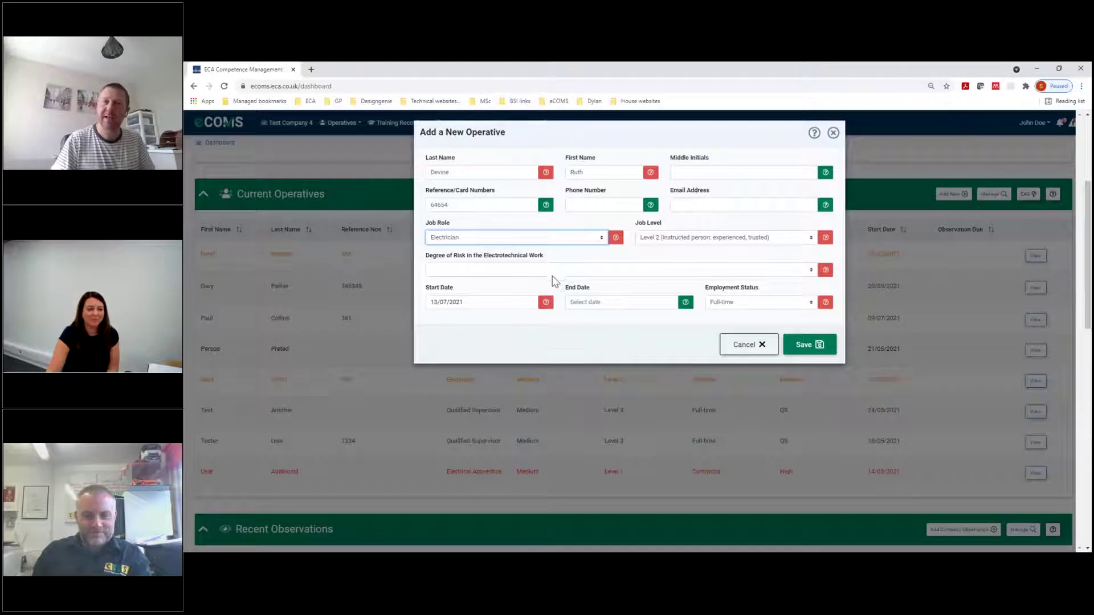
{"action": "left_click", "coordinate": [670, 239]}
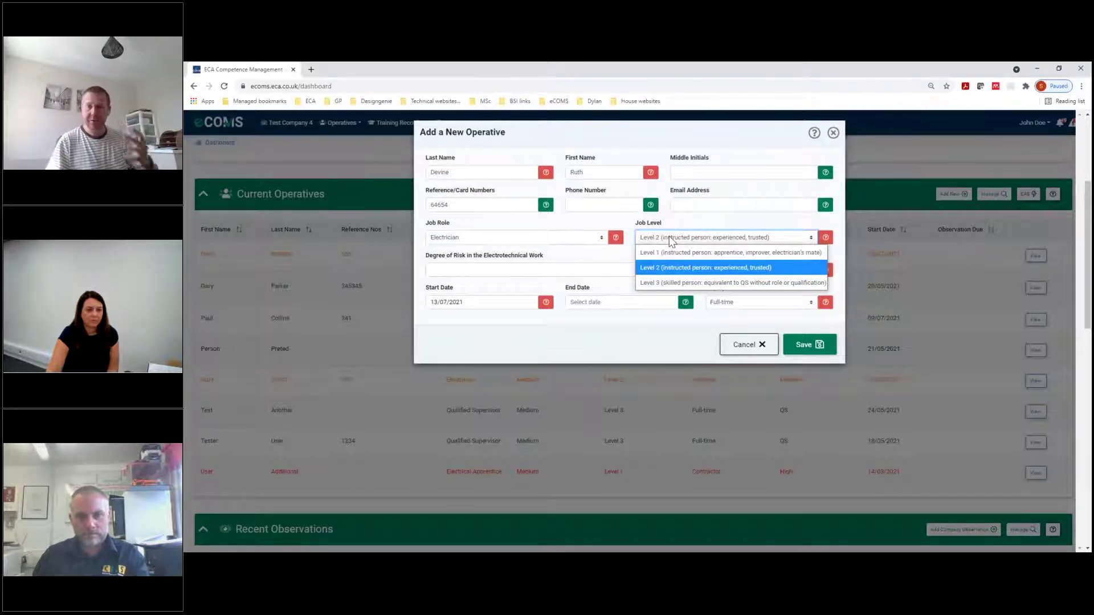
{"action": "left_click", "coordinate": [544, 273]}
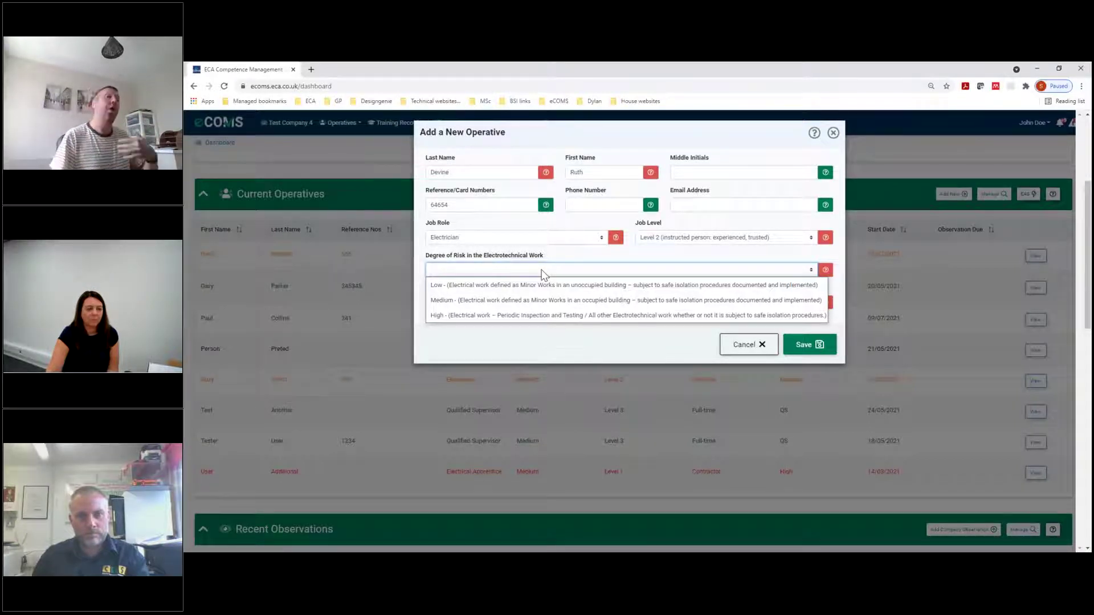
{"action": "left_click", "coordinate": [533, 301]}
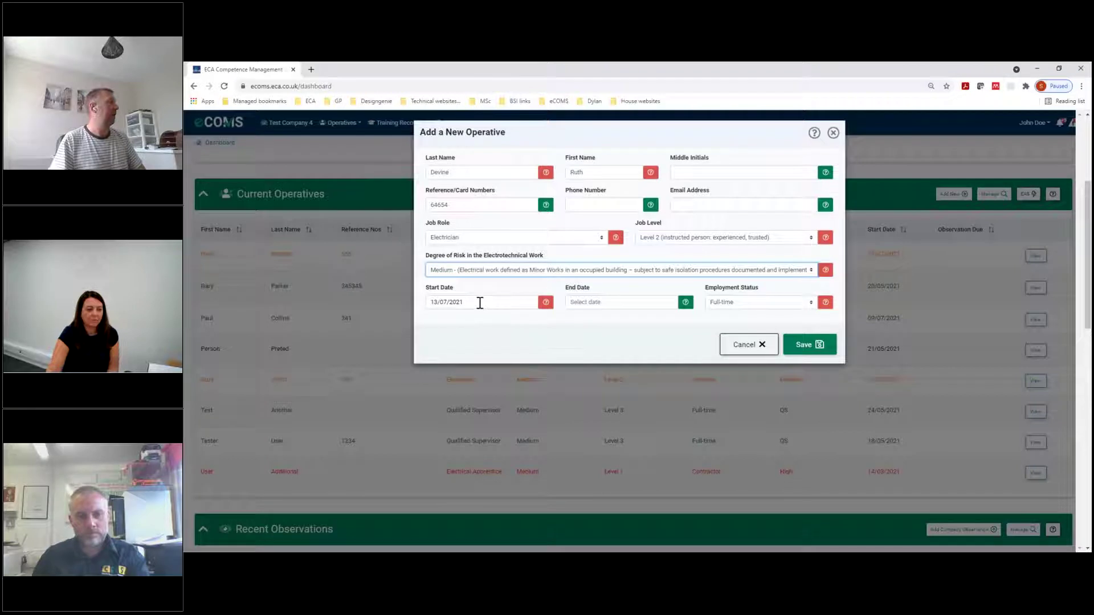
{"action": "left_click", "coordinate": [824, 344]}
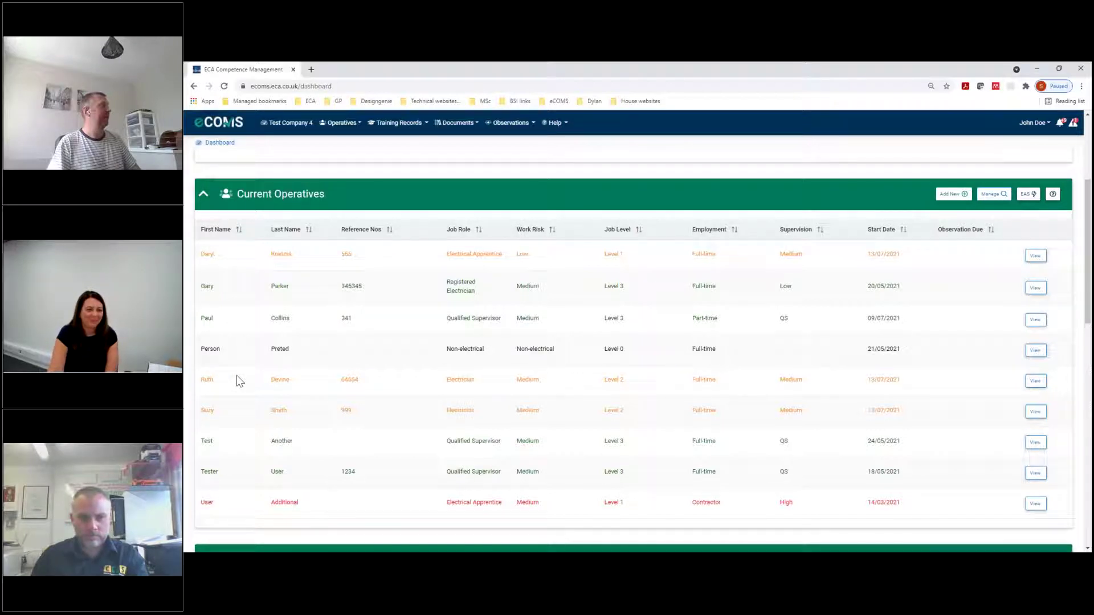
Open the new Electrician's record via View on their Current Operatives row
{"action": "left_click", "coordinate": [1035, 381]}
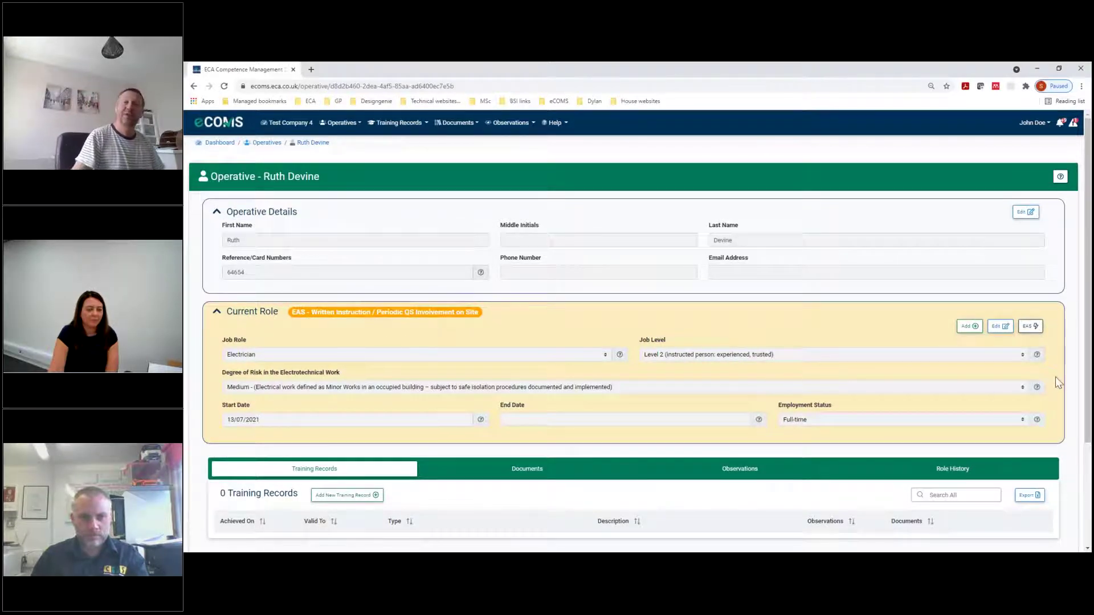
{"action": "left_click", "coordinate": [1031, 330]}
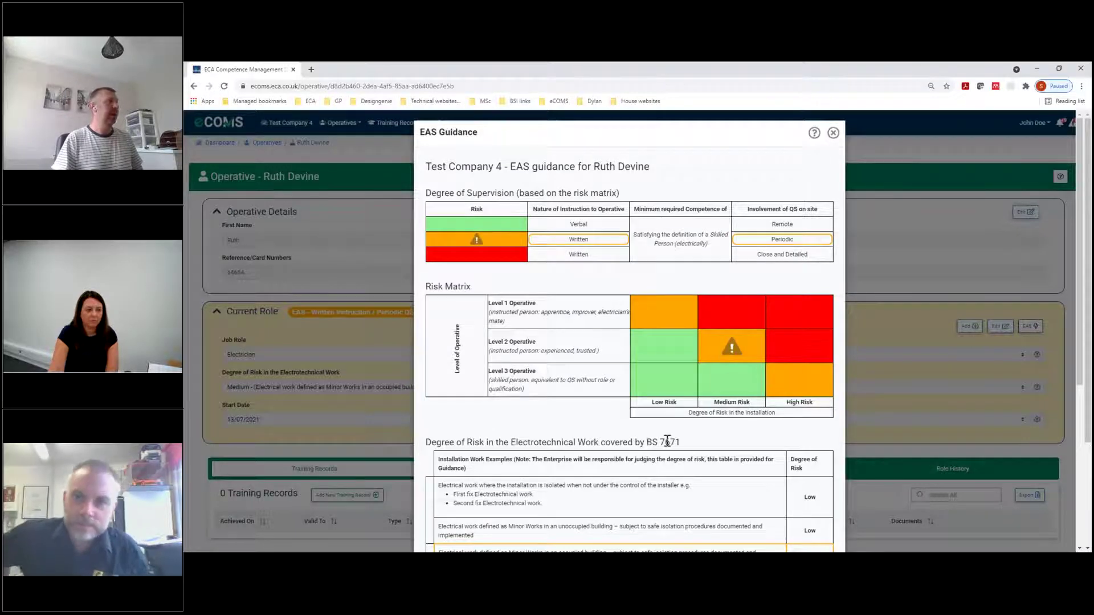
{"action": "scroll", "coordinate": [664, 506], "scroll_direction": "down", "scroll_amount": 2}
{"action": "scroll", "coordinate": [735, 387], "scroll_direction": "down", "scroll_amount": 3}
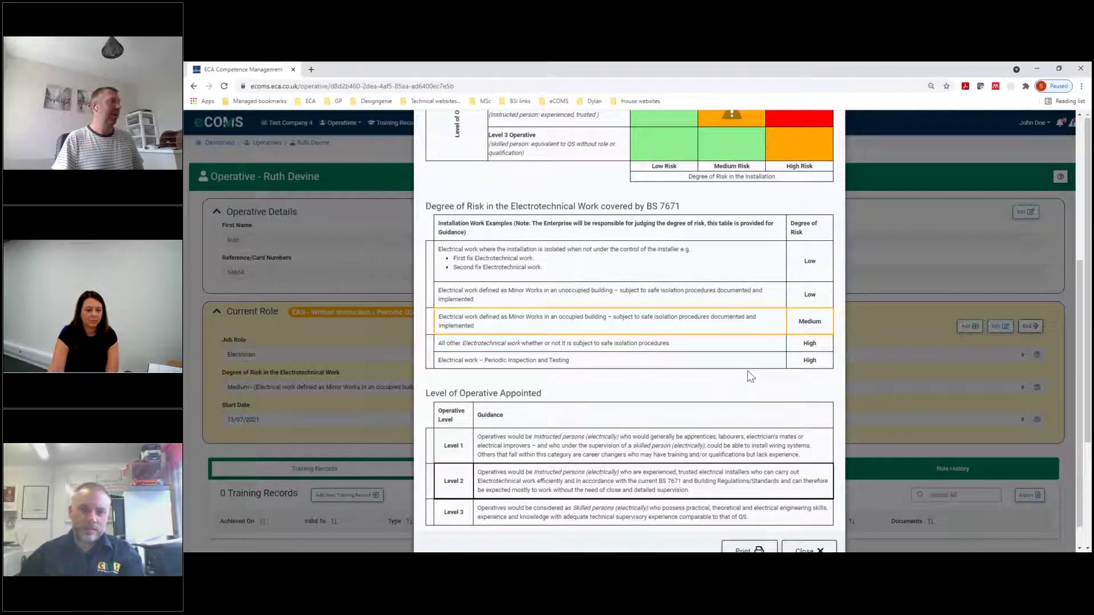
{"action": "scroll", "coordinate": [751, 376], "scroll_direction": "down", "scroll_amount": 1}
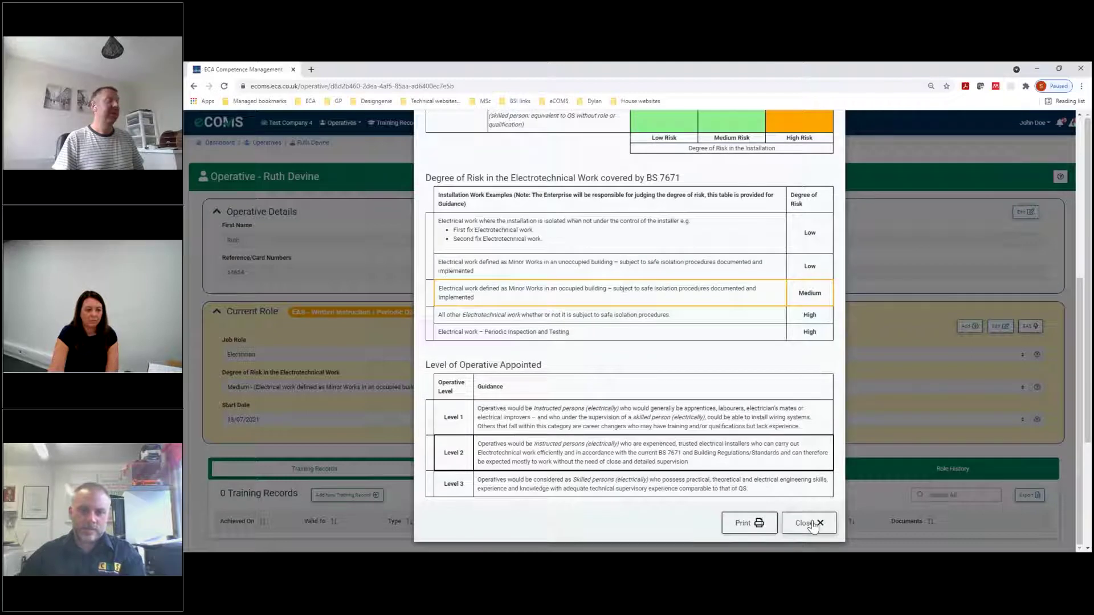
{"action": "left_click", "coordinate": [813, 524]}
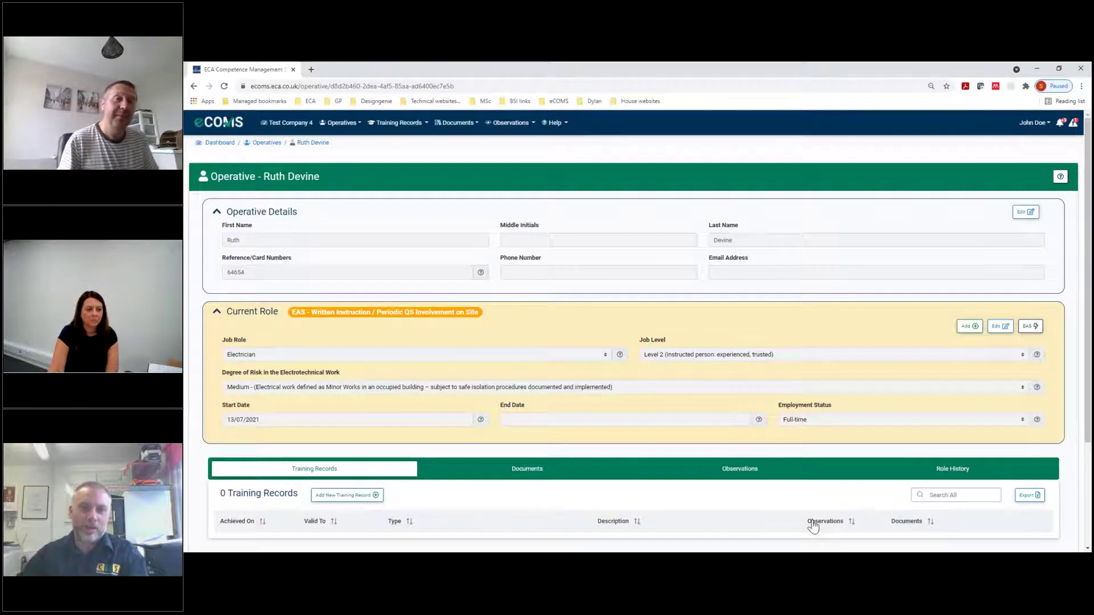
{"action": "left_click", "coordinate": [1028, 328]}
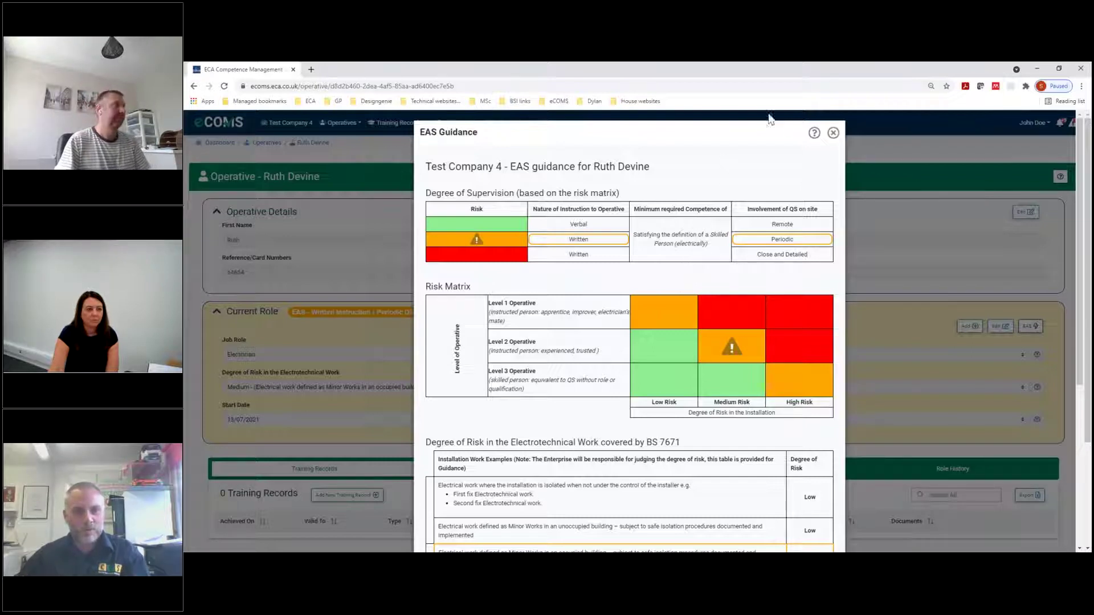
{"action": "left_click", "coordinate": [833, 134]}
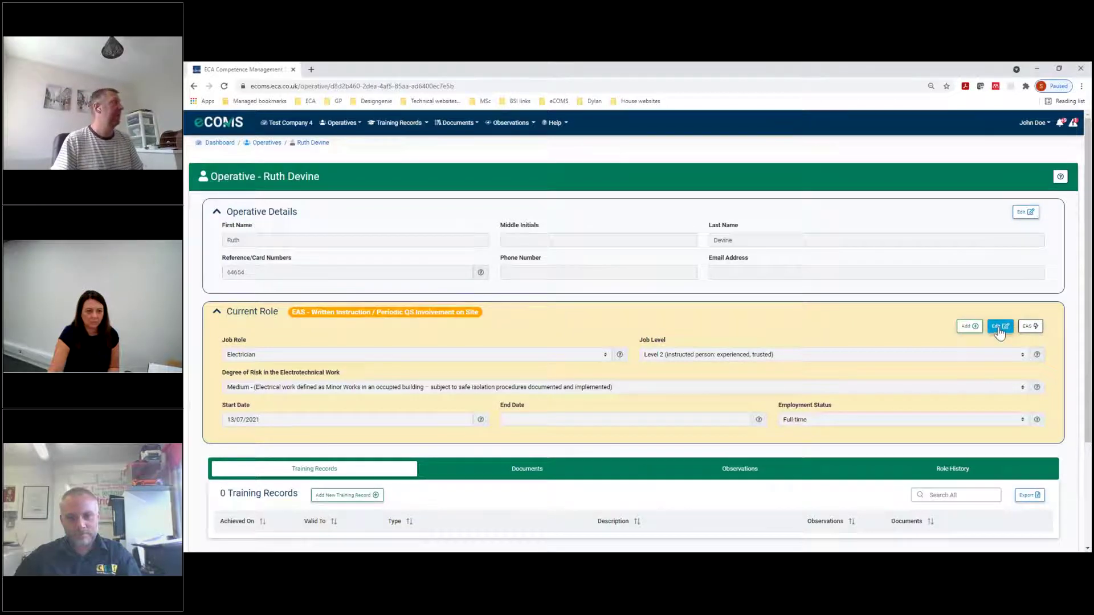
Change the current role to Registered Electrician with Medium degree of risk and save it
{"action": "left_click", "coordinate": [1000, 326]}
{"action": "left_click", "coordinate": [472, 398]}
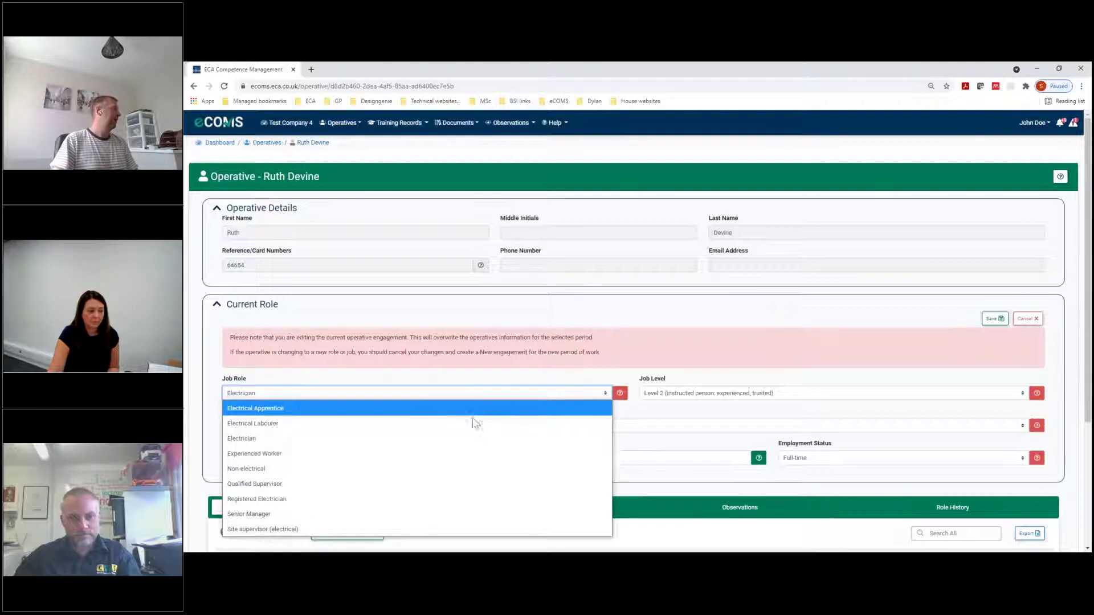
{"action": "left_click", "coordinate": [444, 500]}
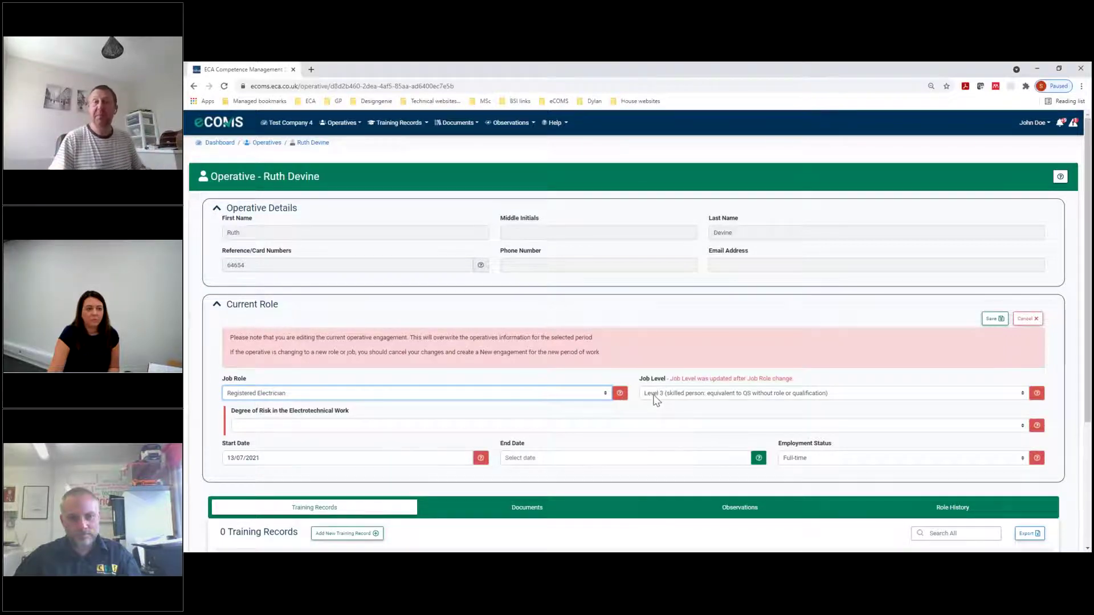
{"action": "left_click", "coordinate": [580, 426]}
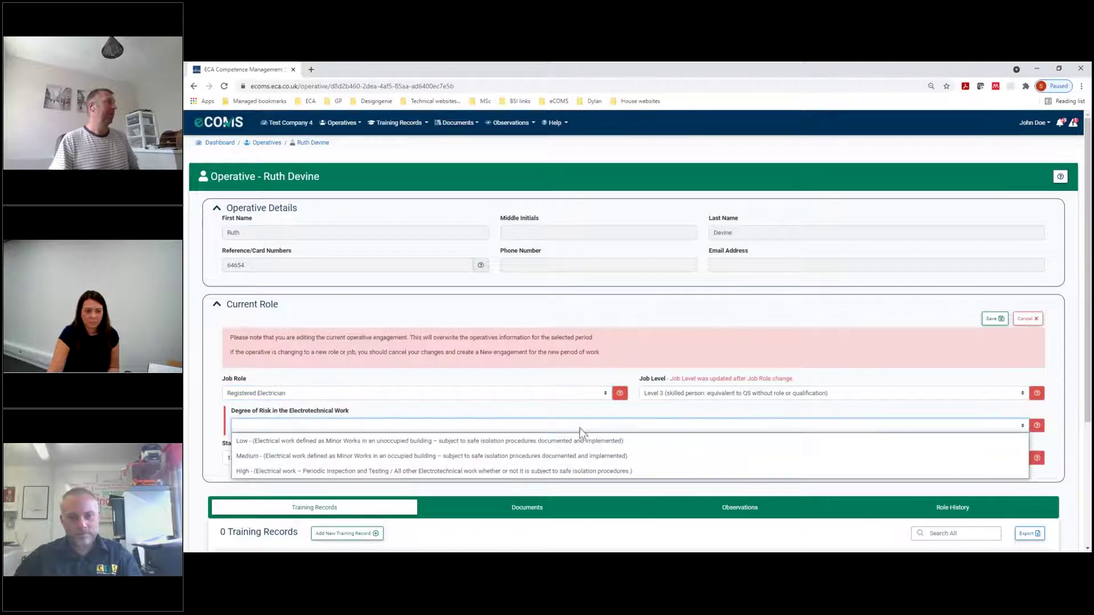
{"action": "left_click", "coordinate": [574, 456]}
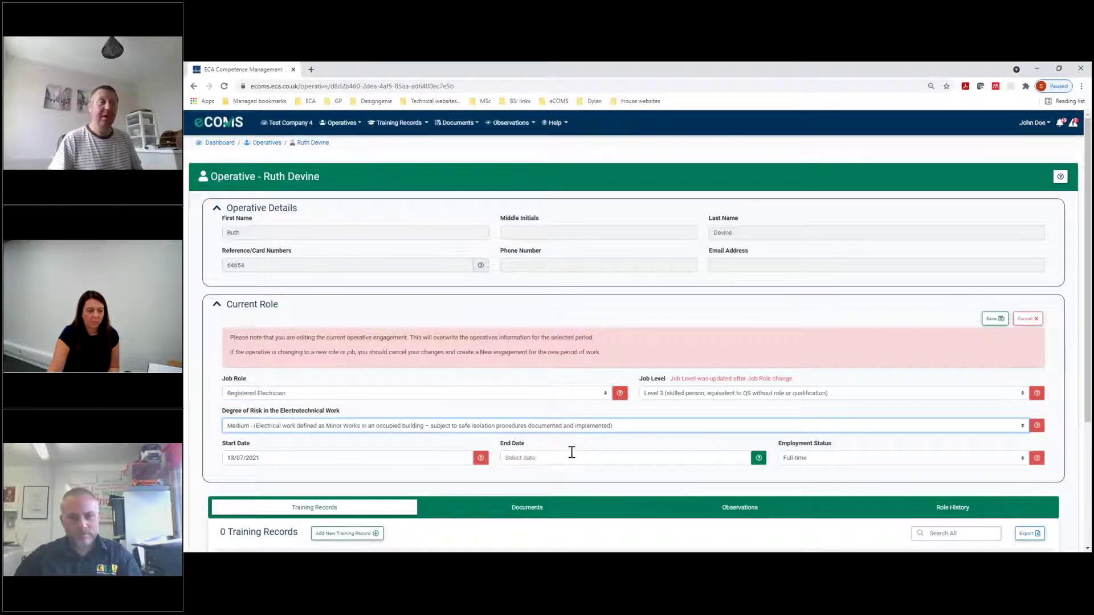
{"action": "left_click", "coordinate": [994, 319]}
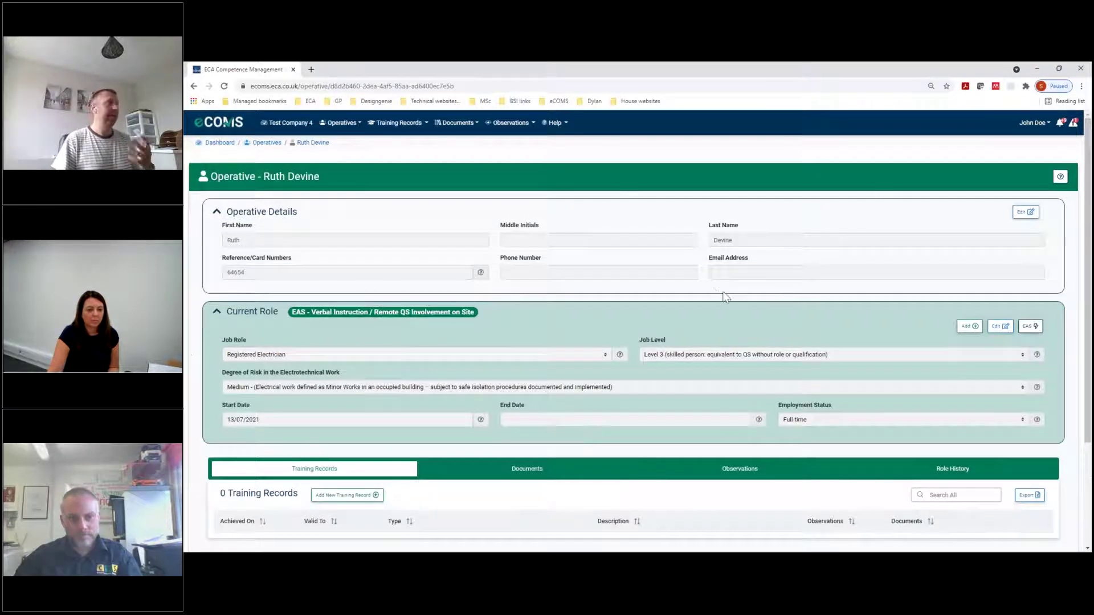
{"action": "left_click", "coordinate": [1031, 327]}
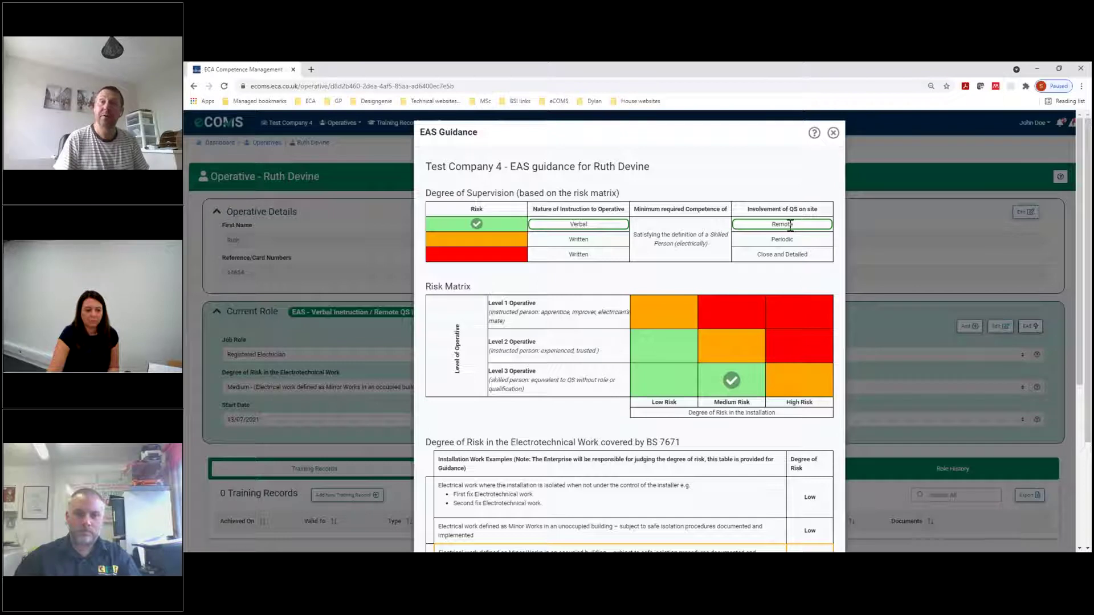
{"action": "left_click", "coordinate": [833, 133]}
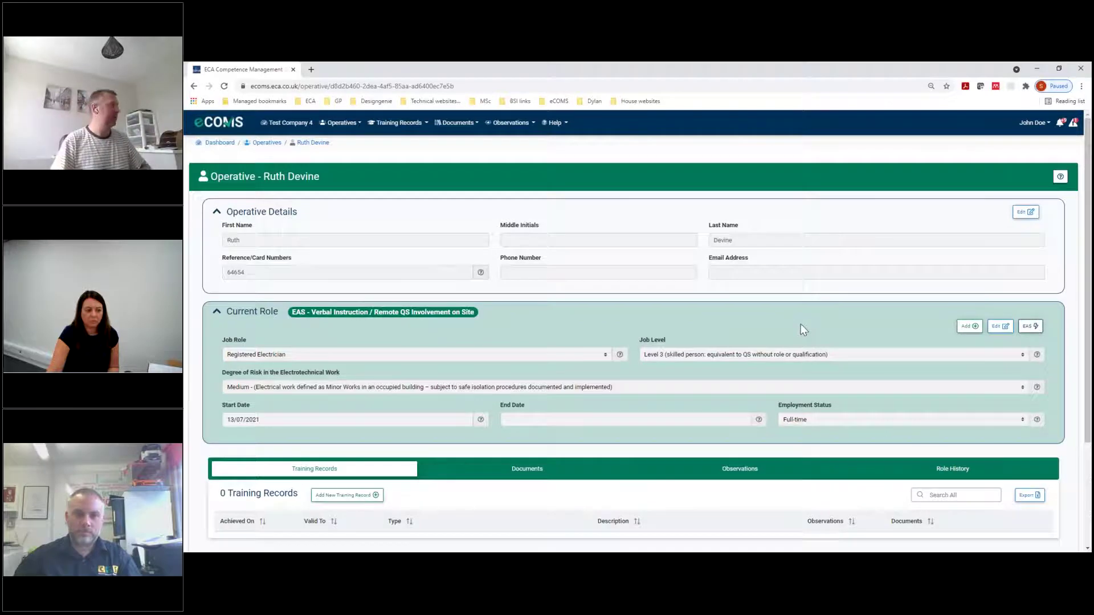
Scroll down the operative's record and switch to the Observations tab
{"action": "scroll", "coordinate": [596, 365], "scroll_direction": "down", "scroll_amount": 3}
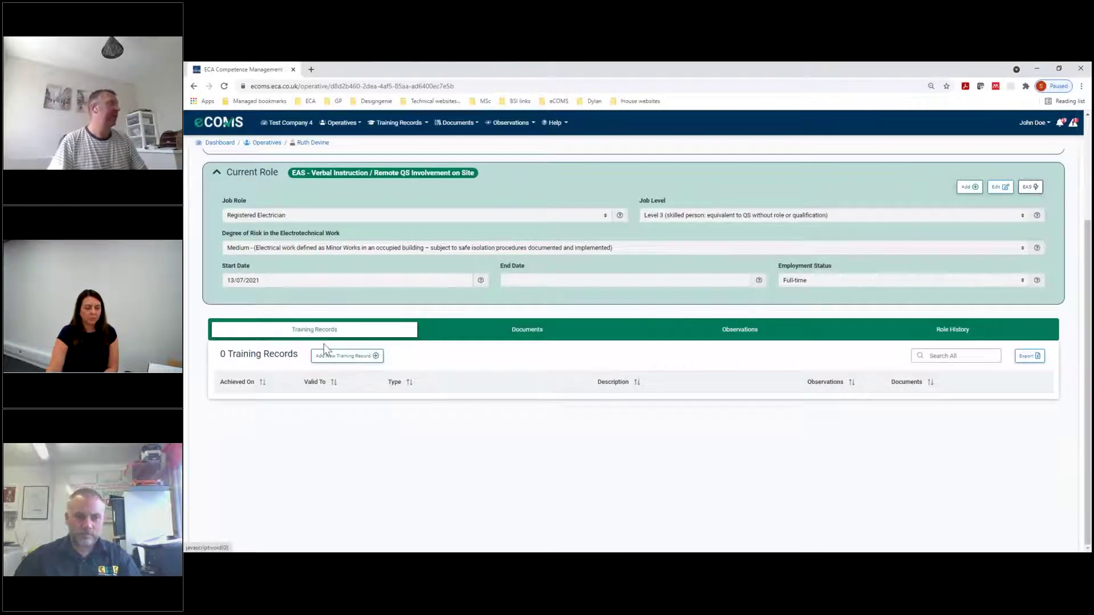
{"action": "left_click", "coordinate": [494, 332]}
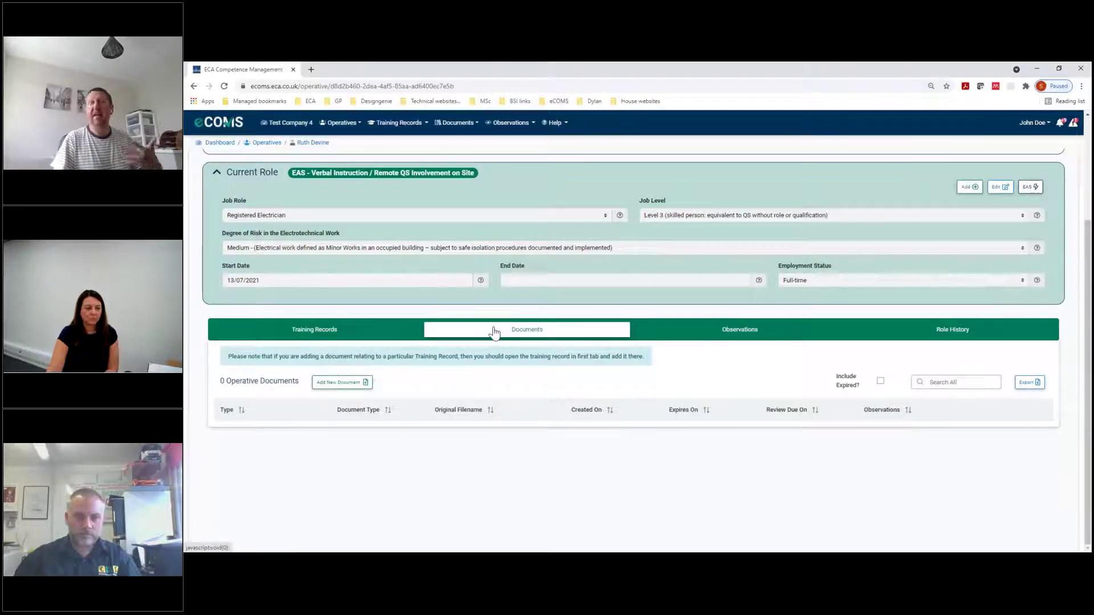
{"action": "left_click", "coordinate": [699, 335]}
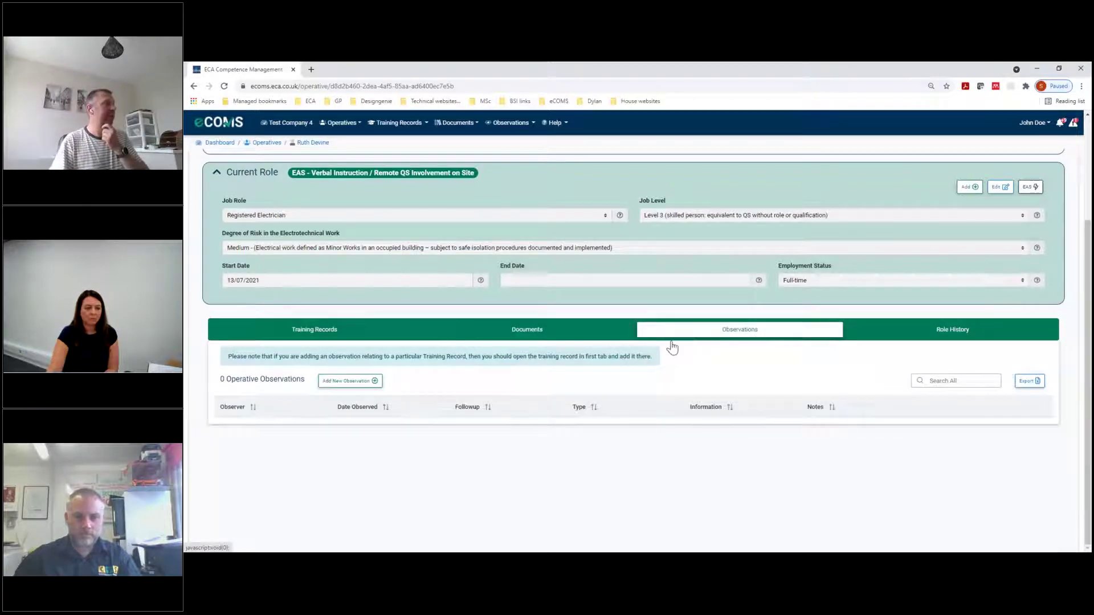
Add a Near miss observation by the first listed observer, dated 12/07/2021, and save it
{"action": "left_click", "coordinate": [356, 381]}
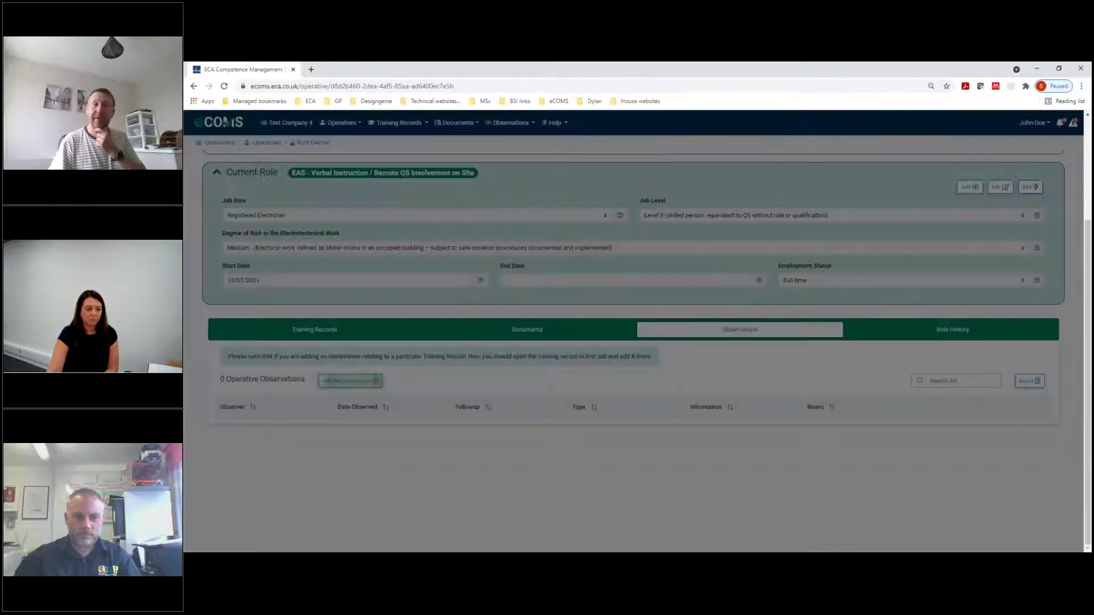
{"action": "left_click", "coordinate": [449, 172]}
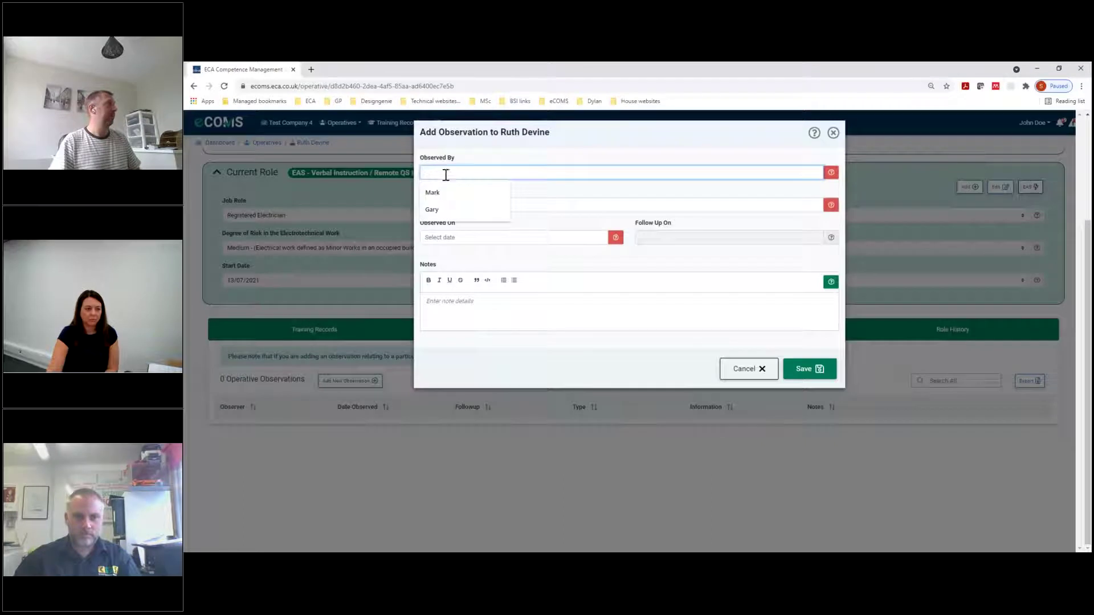
{"action": "left_click", "coordinate": [438, 193]}
{"action": "left_click", "coordinate": [445, 204]}
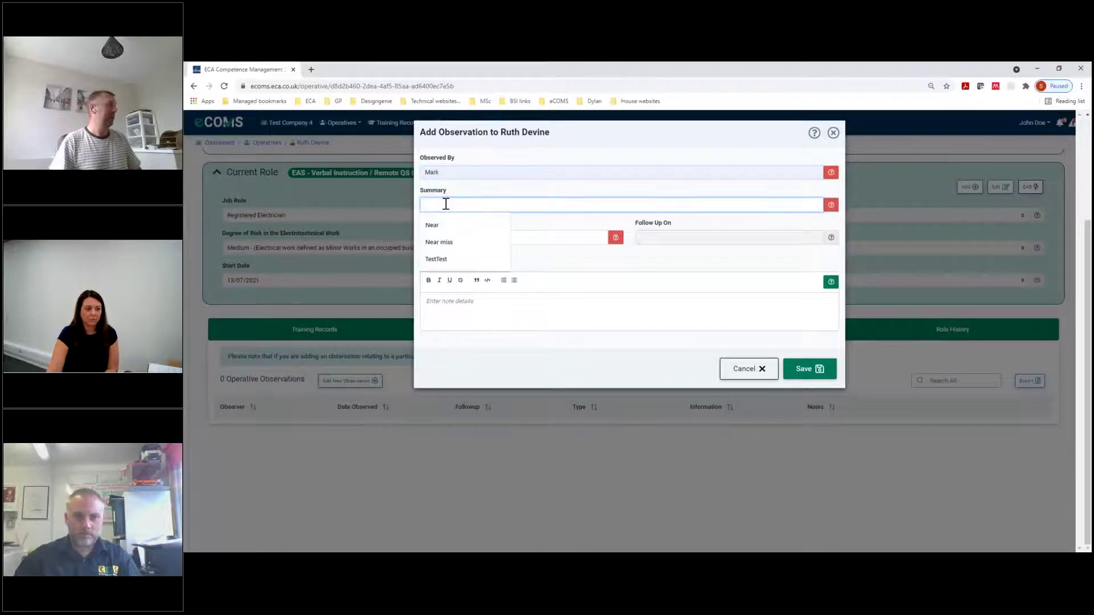
{"action": "left_click", "coordinate": [439, 241]}
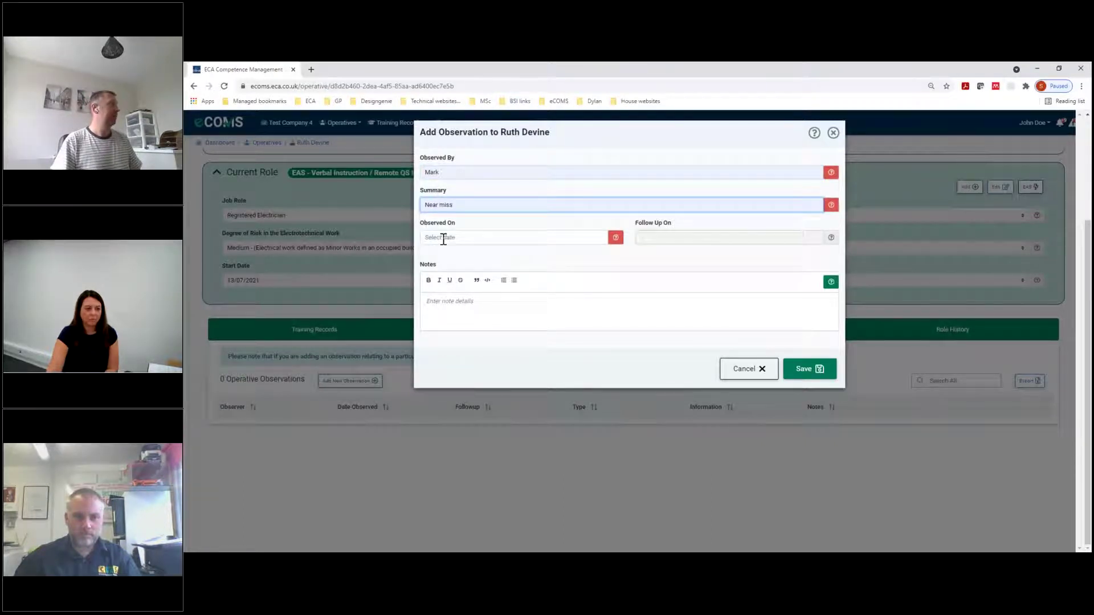
{"action": "left_click", "coordinate": [444, 238]}
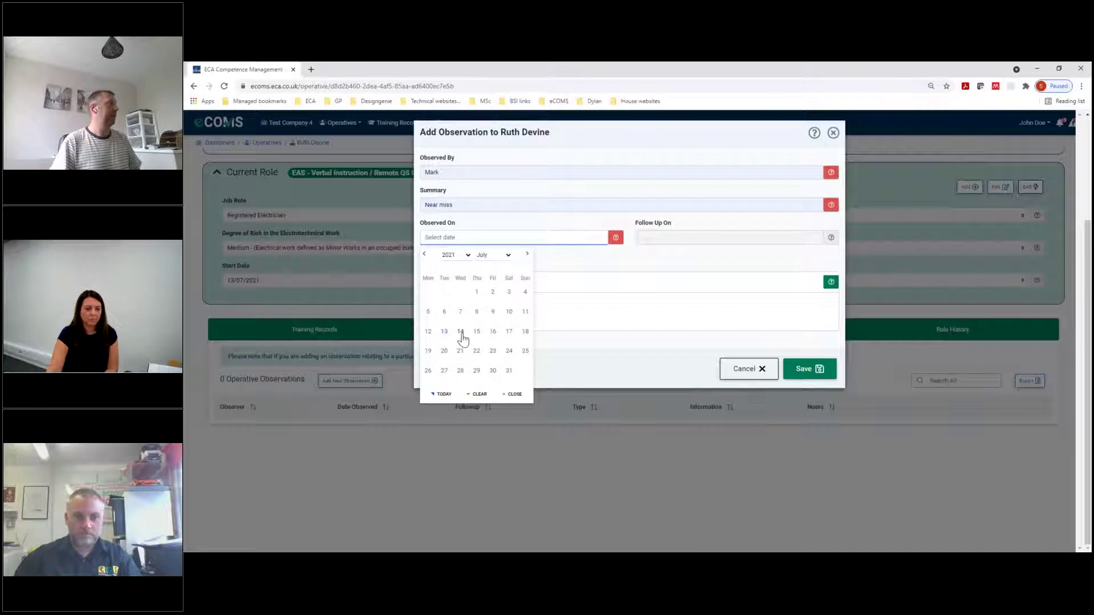
{"action": "left_click", "coordinate": [431, 336]}
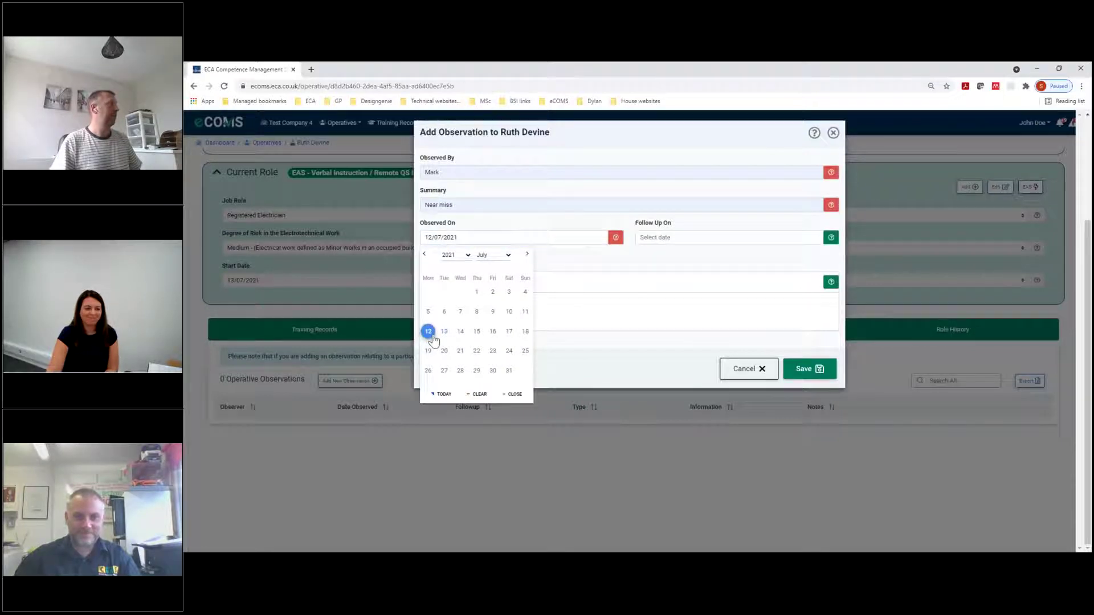
{"action": "left_click", "coordinate": [662, 371]}
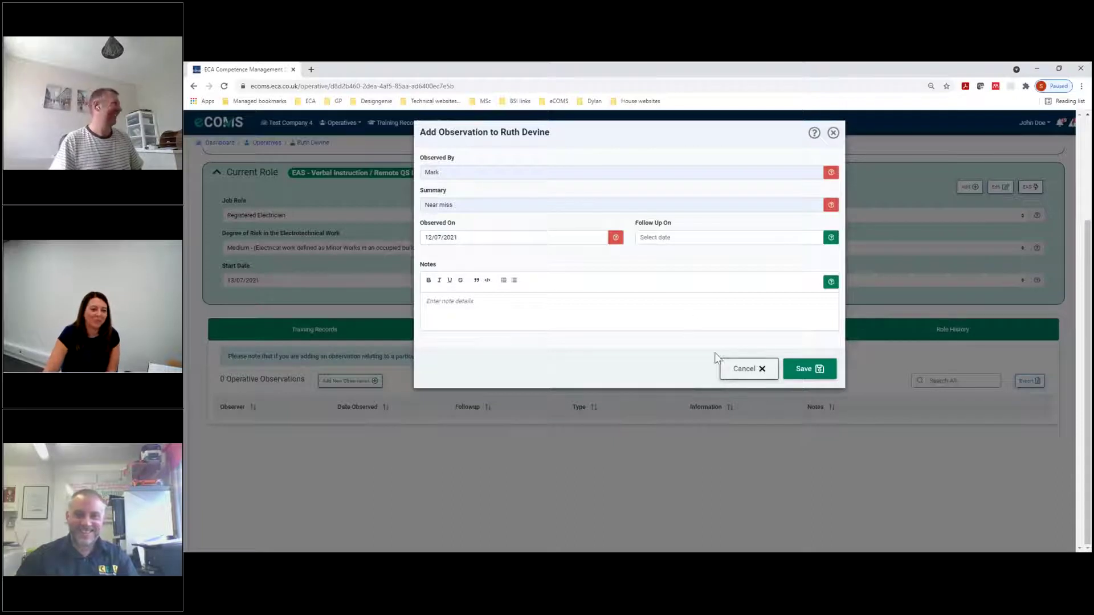
{"action": "left_click", "coordinate": [804, 370]}
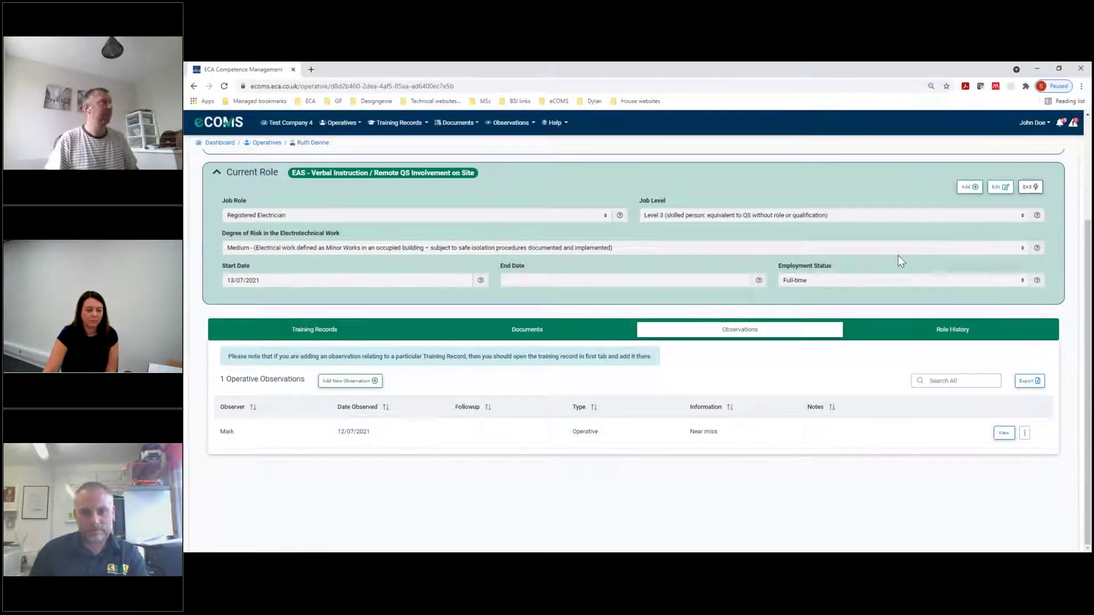
Go to Operatives > Our Operatives and show the EAS guidance for current operatives
{"action": "scroll", "coordinate": [898, 255], "scroll_direction": "up", "scroll_amount": 3}
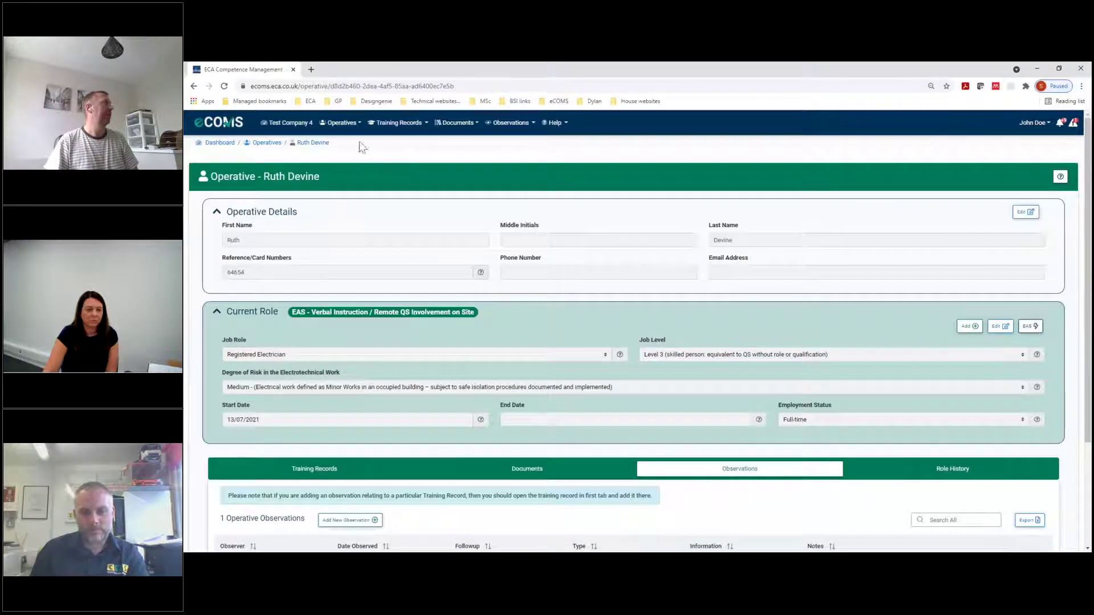
{"action": "left_click", "coordinate": [341, 123]}
{"action": "left_click", "coordinate": [346, 143]}
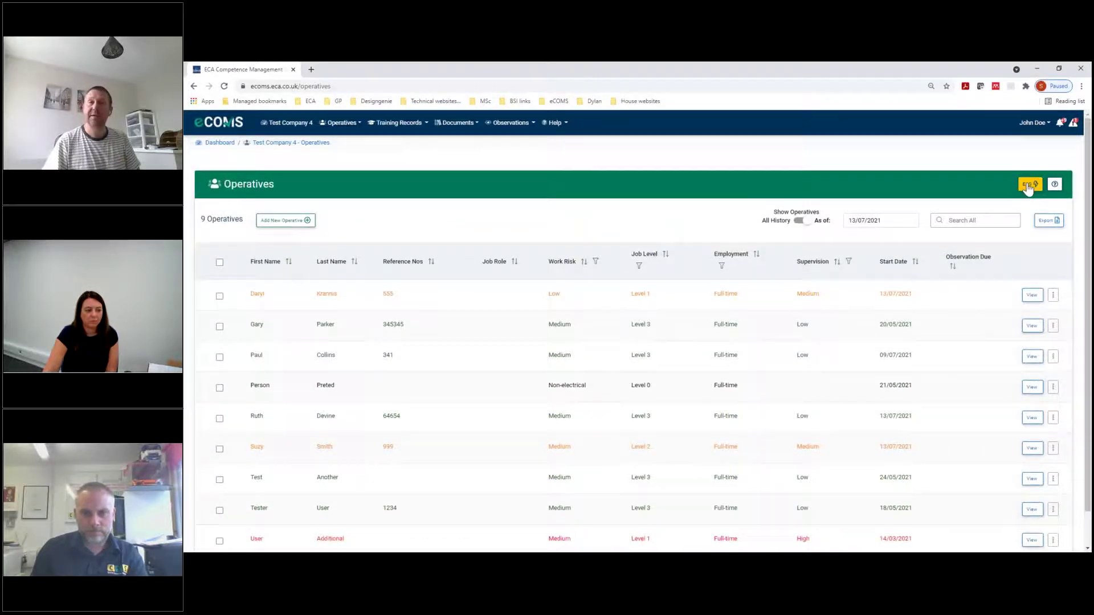
{"action": "left_click", "coordinate": [1028, 186]}
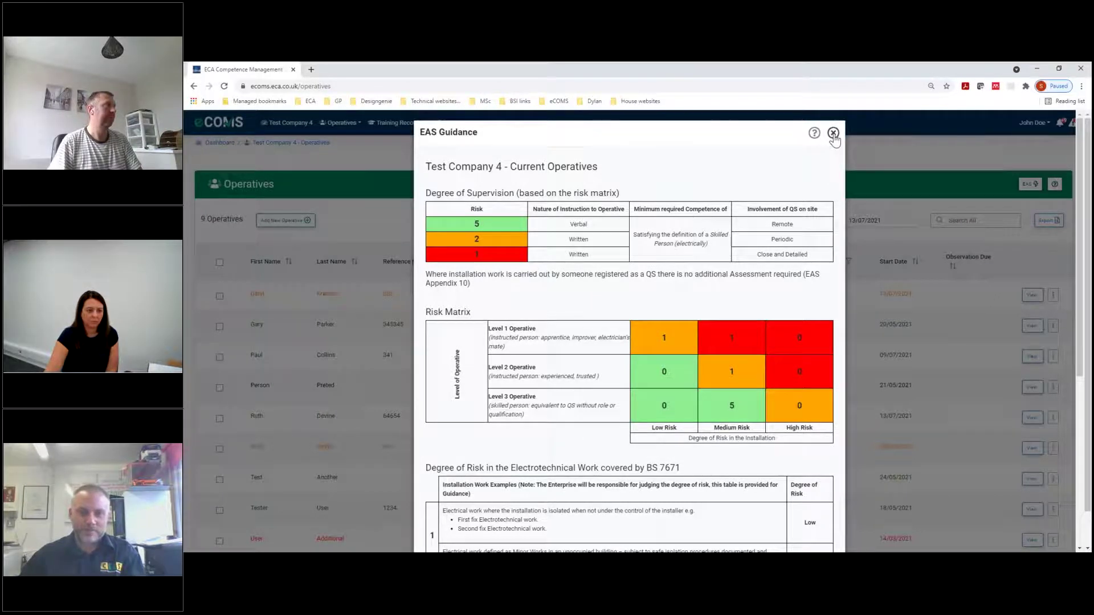
Close the EAS Guidance and go to Documents > Company Documents, listing 7 documents
{"action": "left_click", "coordinate": [833, 134]}
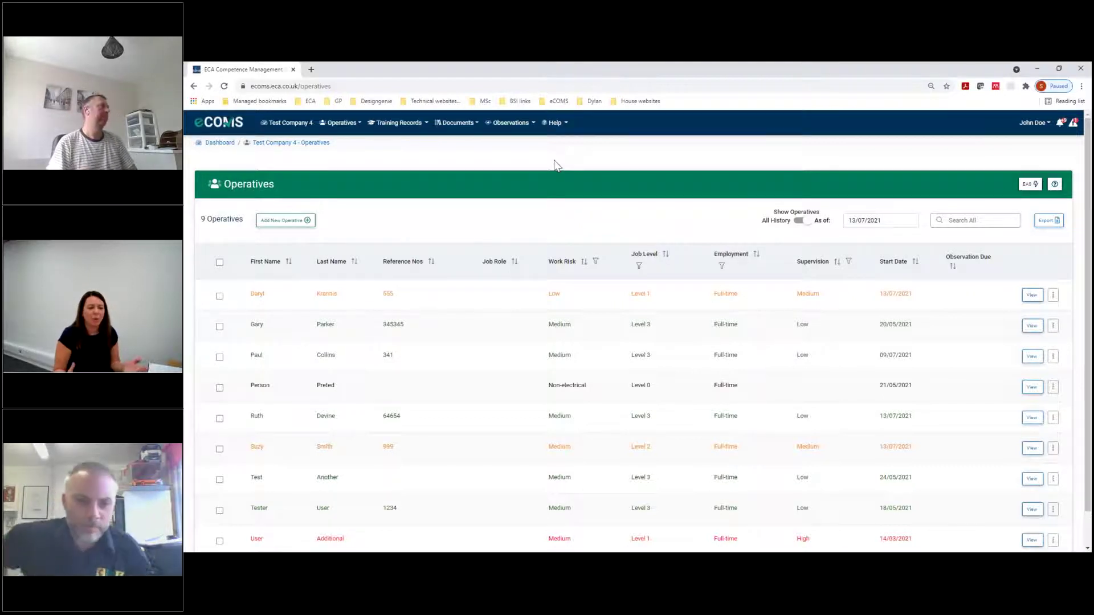
{"action": "left_click", "coordinate": [326, 126]}
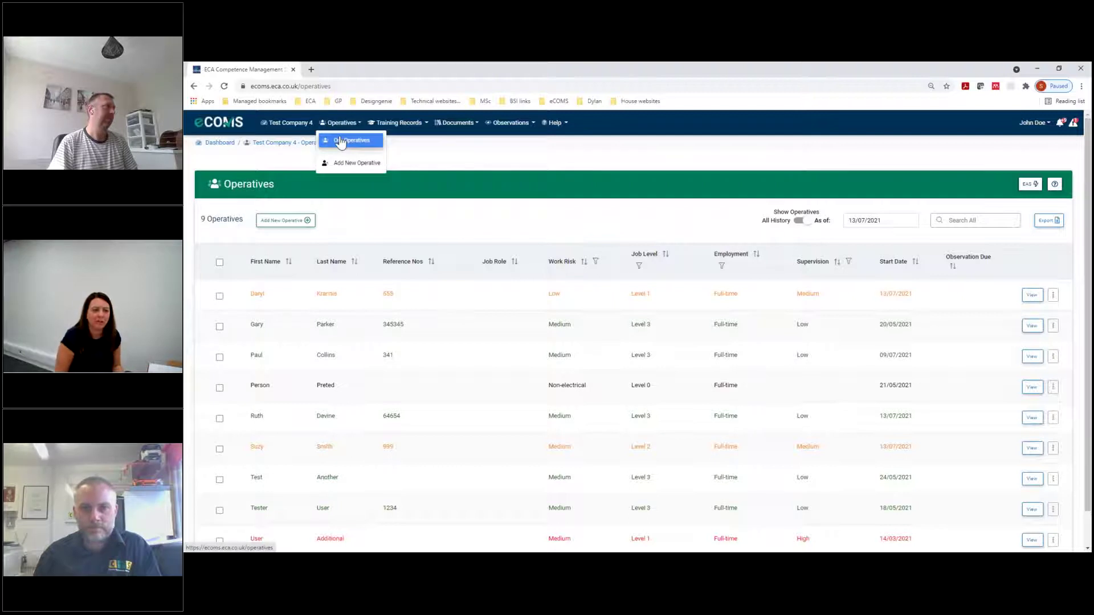
{"action": "left_click", "coordinate": [453, 124]}
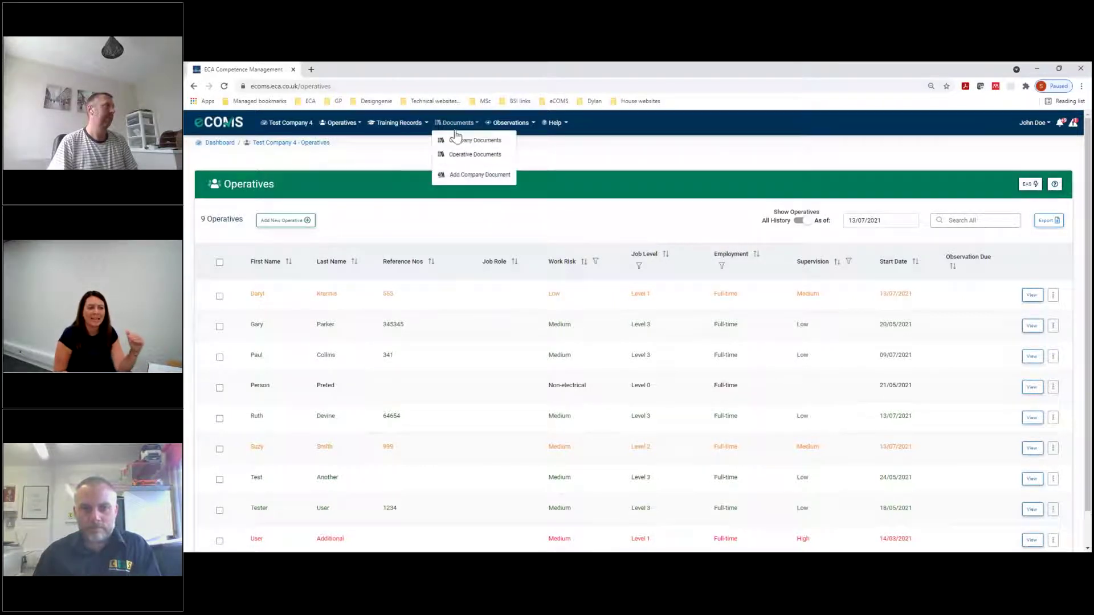
{"action": "left_click", "coordinate": [457, 140]}
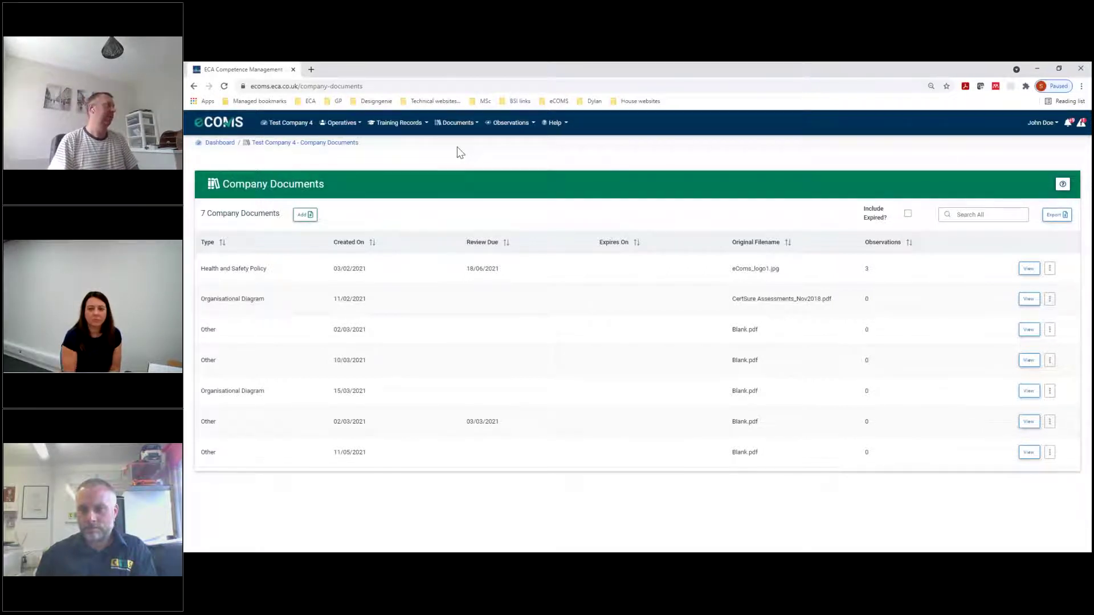
Return to the 9-operative list via Operatives > Our Operatives
{"action": "left_click", "coordinate": [340, 124]}
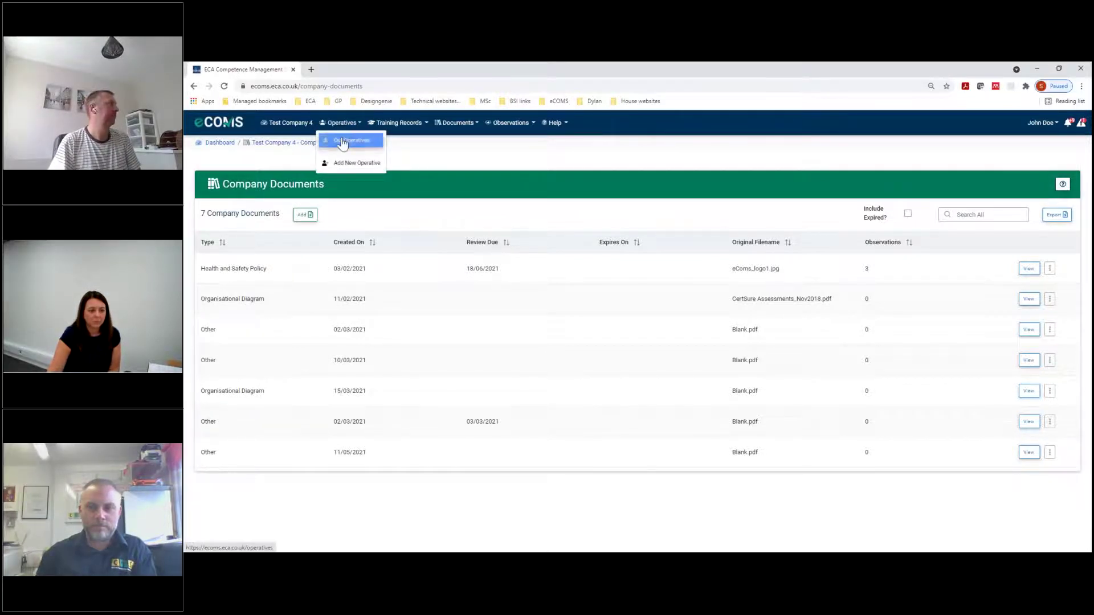
{"action": "left_click", "coordinate": [342, 141]}
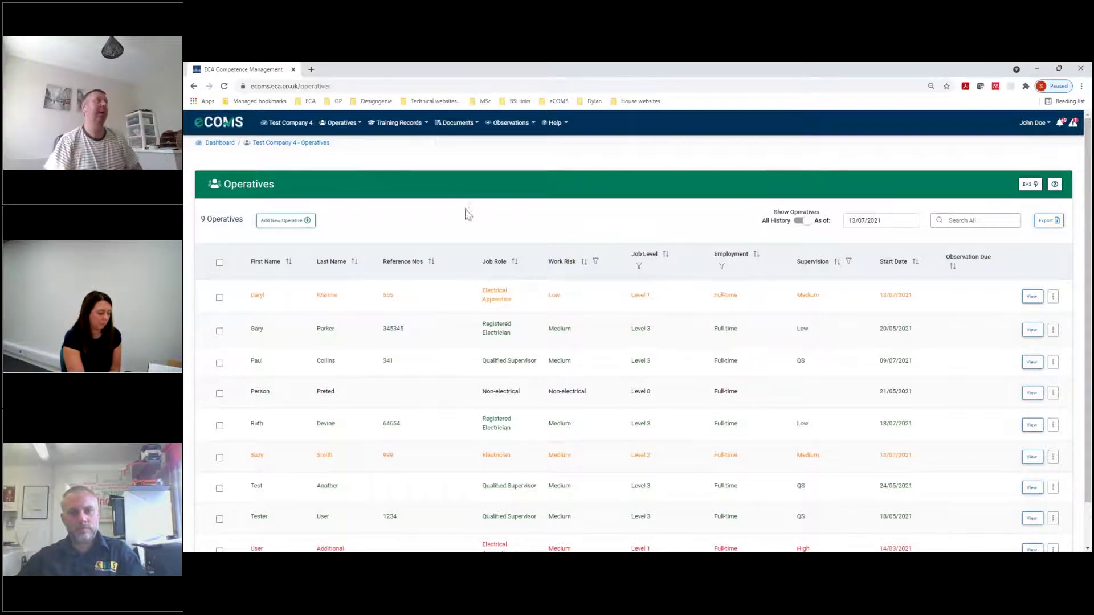
Open the user account menu at the top right of eCOMS
{"action": "left_click", "coordinate": [1044, 122]}
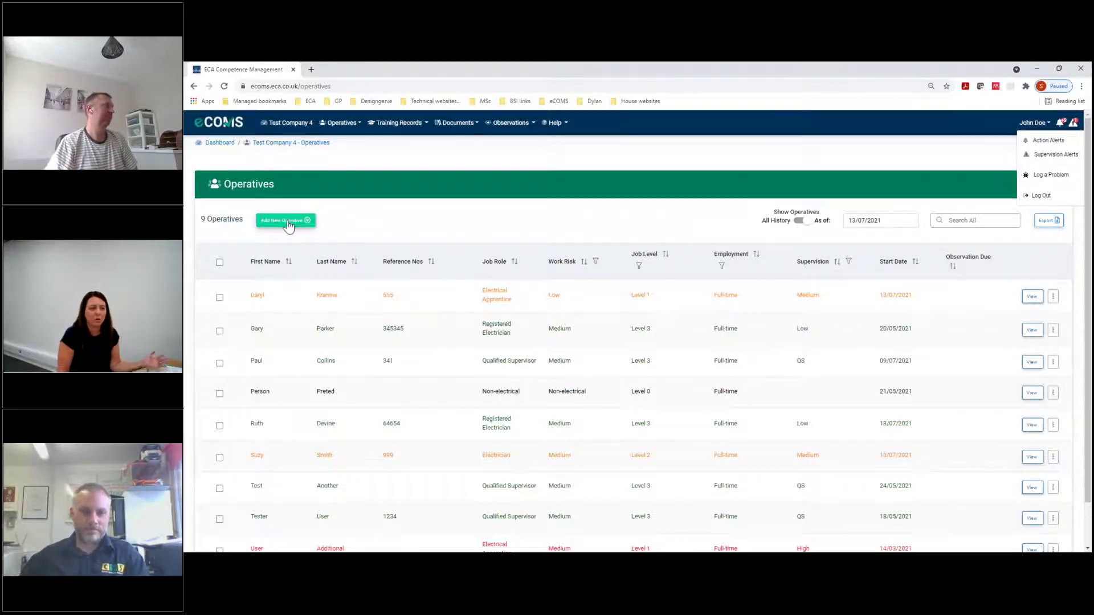
Select all 9 operatives and start a bulk Apprenticeship training record
{"action": "left_click", "coordinate": [220, 263]}
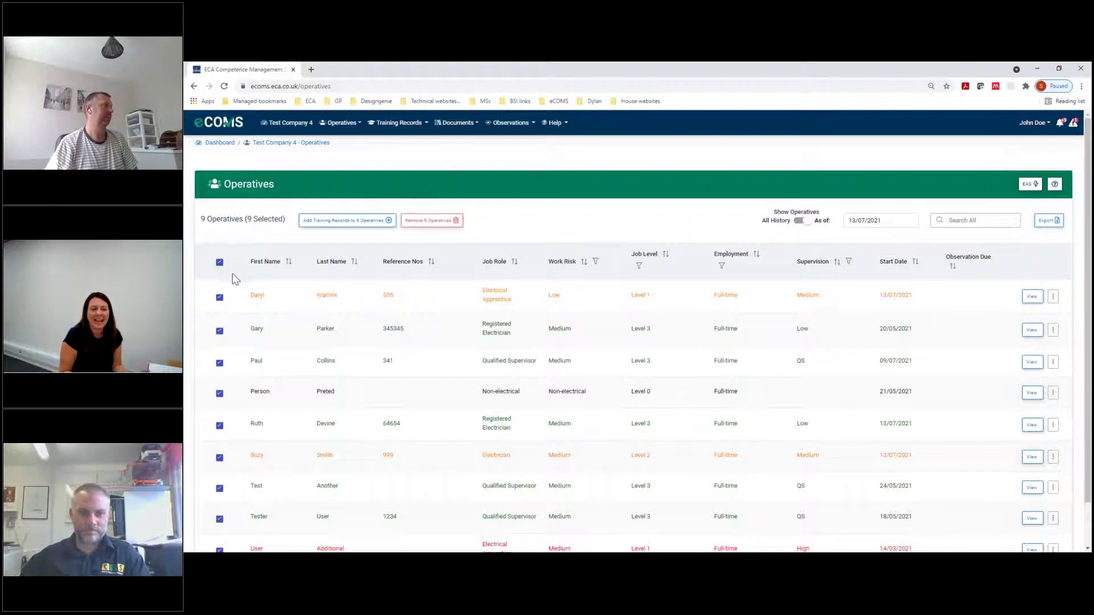
{"action": "left_click", "coordinate": [345, 223]}
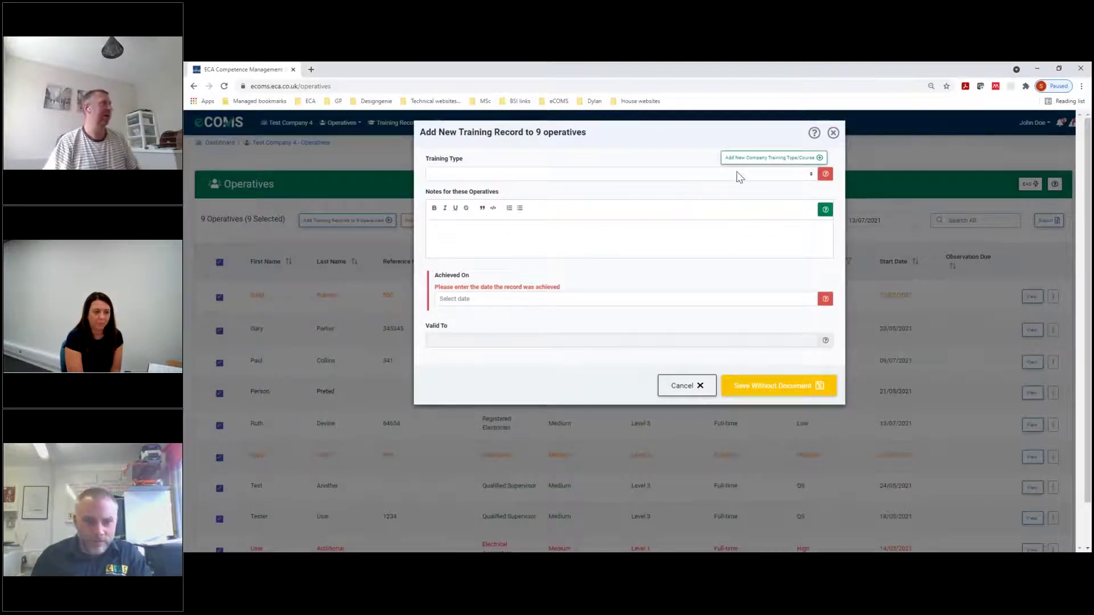
{"action": "left_click", "coordinate": [739, 176]}
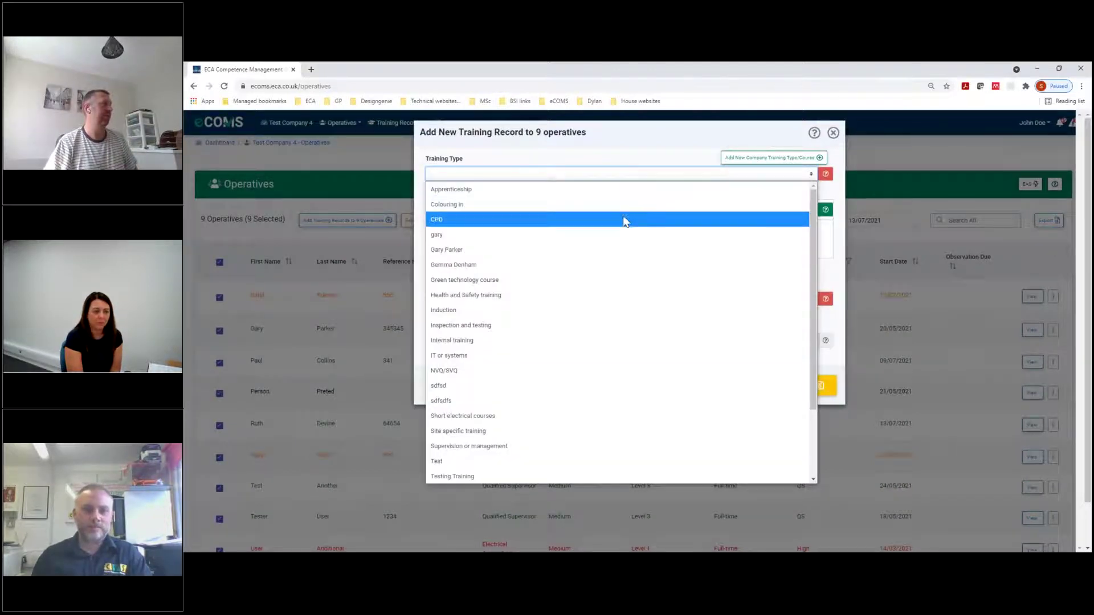
{"action": "left_click", "coordinate": [595, 198]}
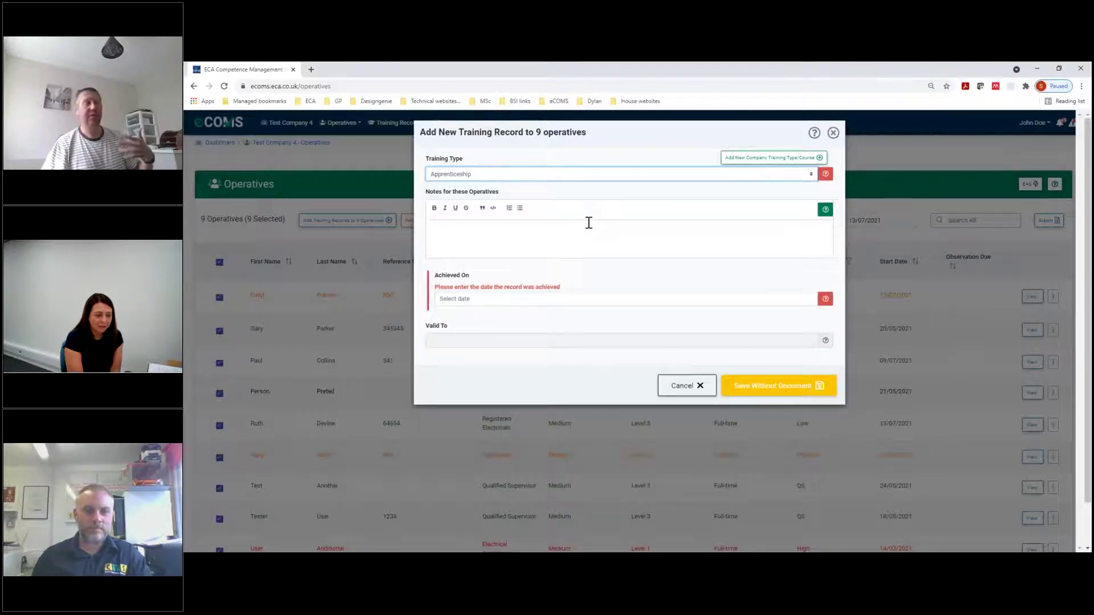
Note it 'Sample course', set achieved date 14/07/2021, and save without a document
{"action": "left_click", "coordinate": [486, 241]}
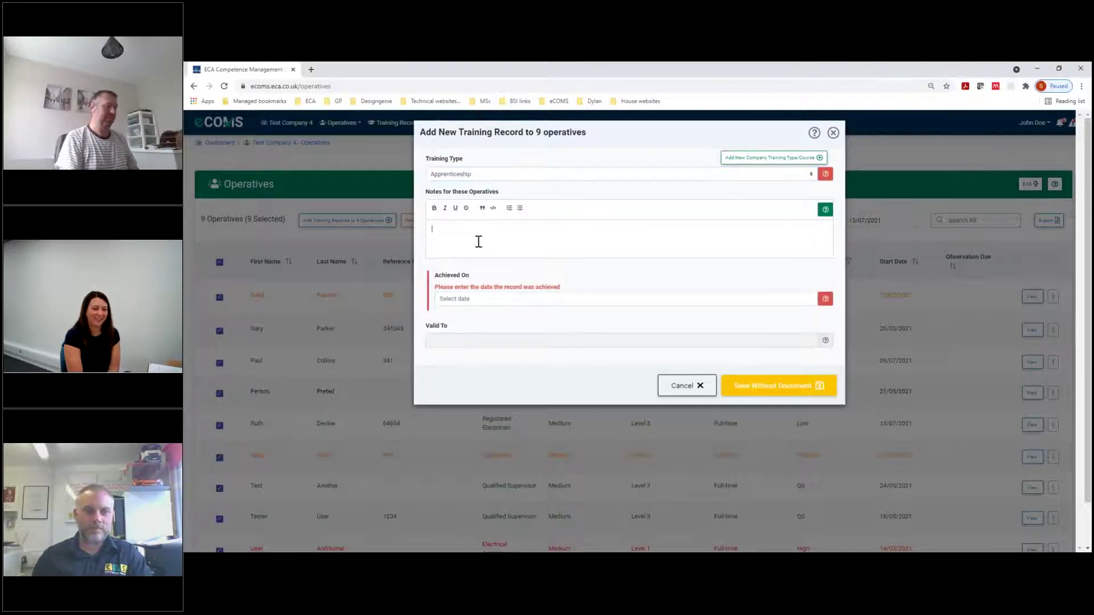
{"action": "type", "text": "Sample course"}
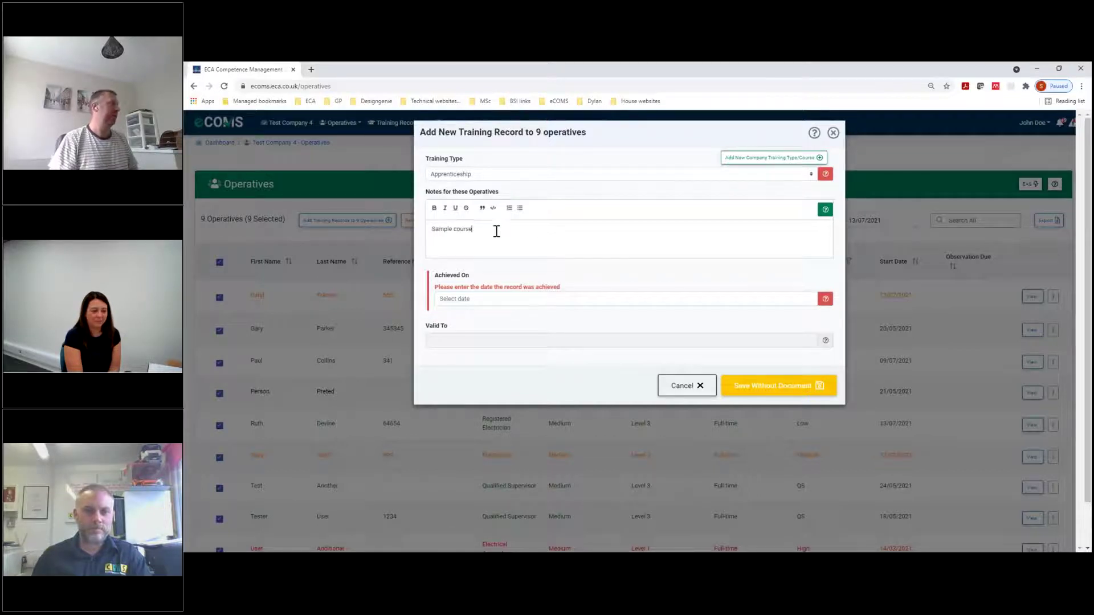
{"action": "left_click", "coordinate": [493, 298]}
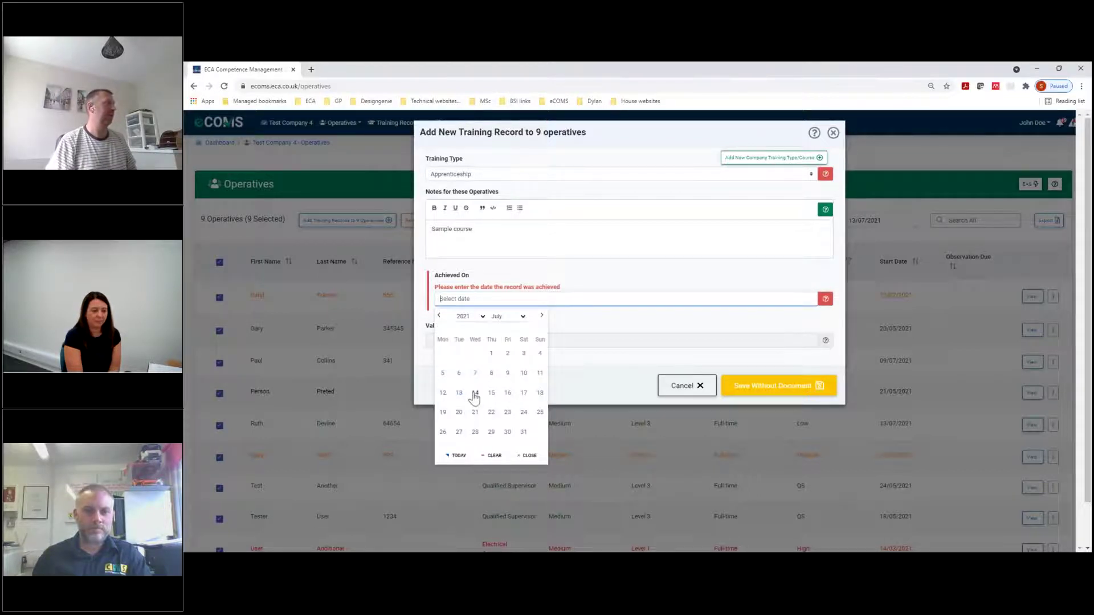
{"action": "left_click", "coordinate": [475, 393]}
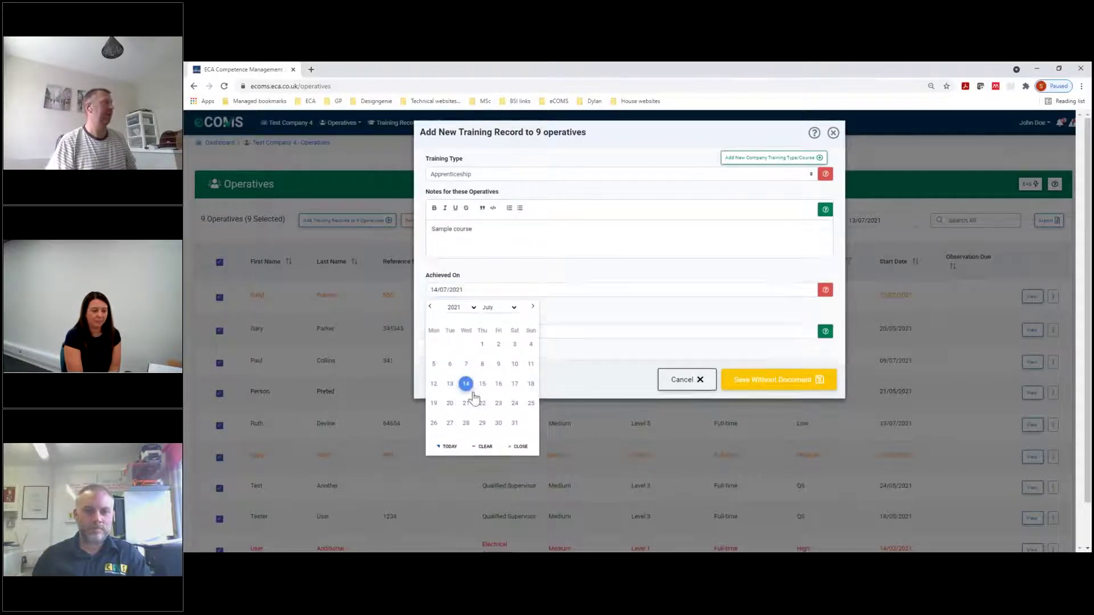
{"action": "left_click", "coordinate": [572, 393]}
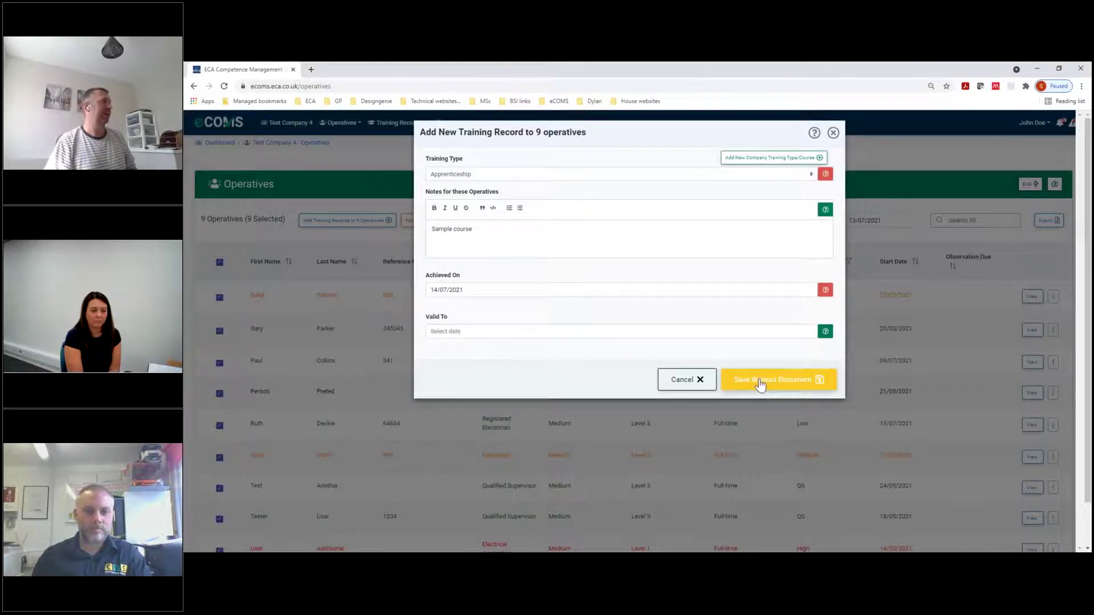
{"action": "left_click", "coordinate": [760, 383]}
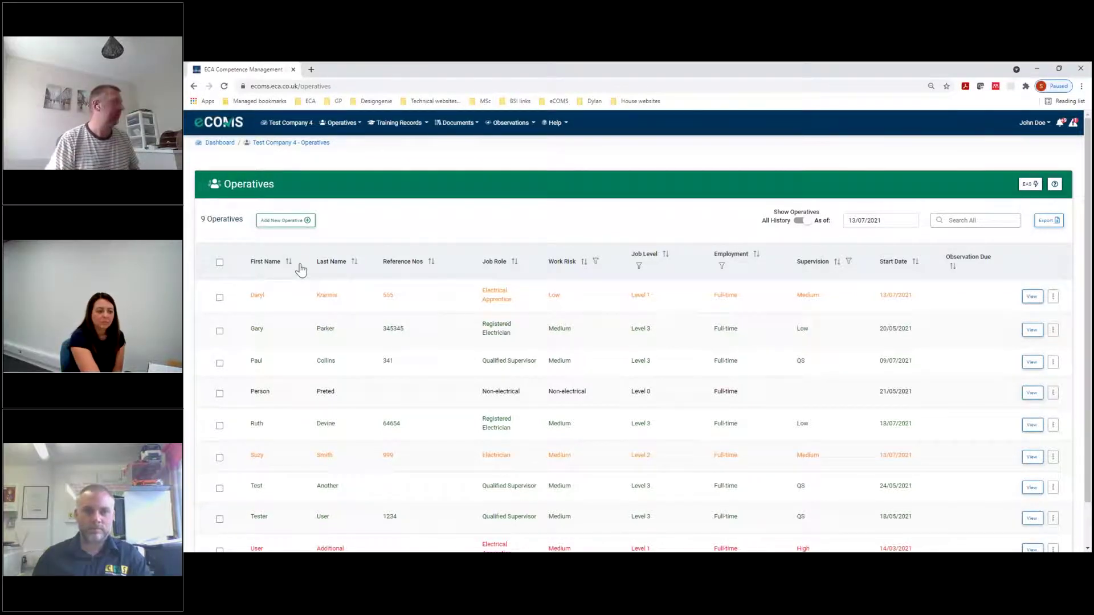
Go back to the Test Company 4 dashboard and scroll through Company Details and Current Operatives
{"action": "left_click", "coordinate": [284, 127]}
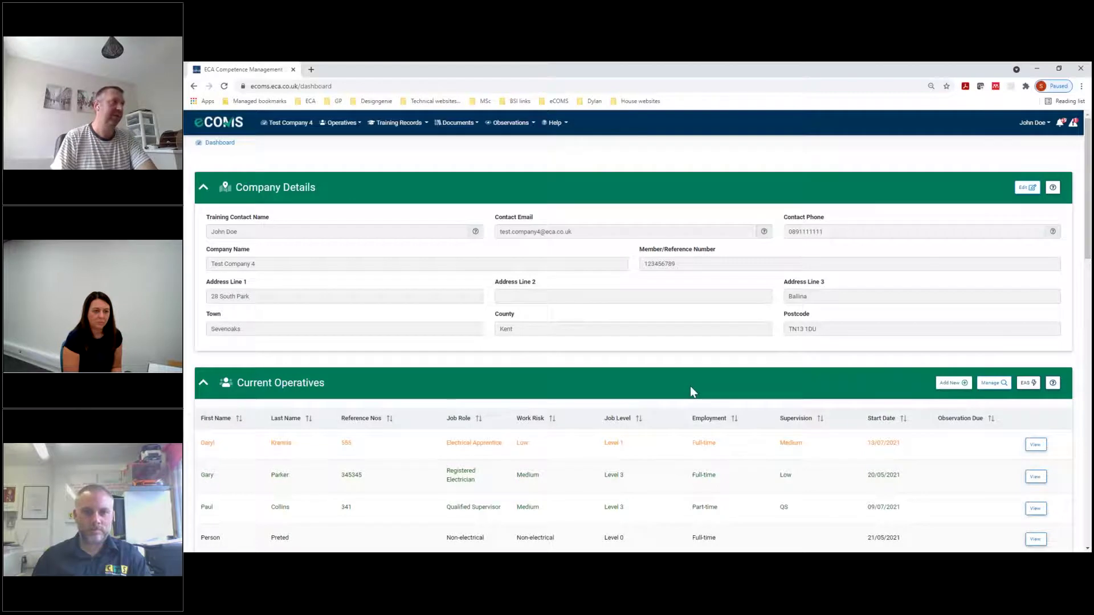
{"action": "scroll", "coordinate": [698, 383], "scroll_direction": "down", "scroll_amount": 1}
{"action": "scroll", "coordinate": [698, 383], "scroll_direction": "down", "scroll_amount": 3}
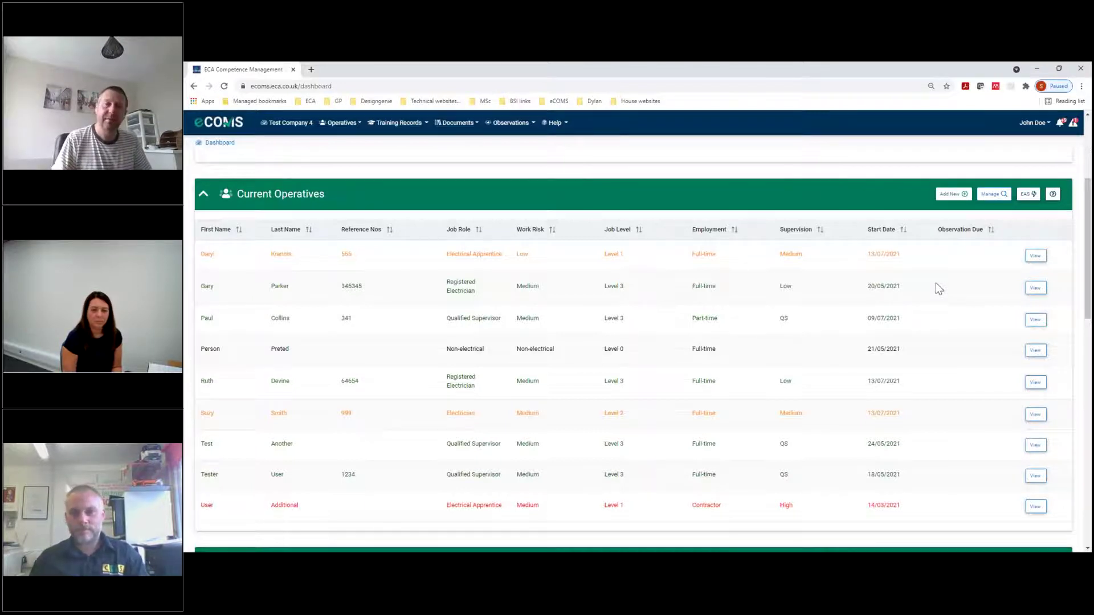
{"action": "scroll", "coordinate": [901, 362], "scroll_direction": "down", "scroll_amount": 4}
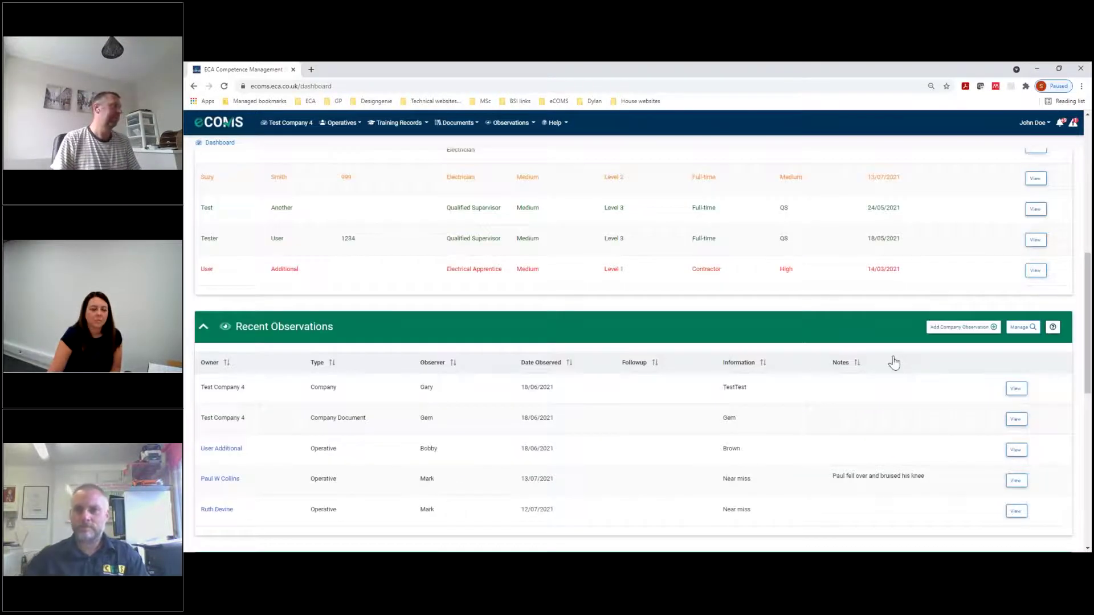
{"action": "scroll", "coordinate": [878, 350], "scroll_direction": "up", "scroll_amount": 2}
{"action": "scroll", "coordinate": [868, 344], "scroll_direction": "up", "scroll_amount": 2}
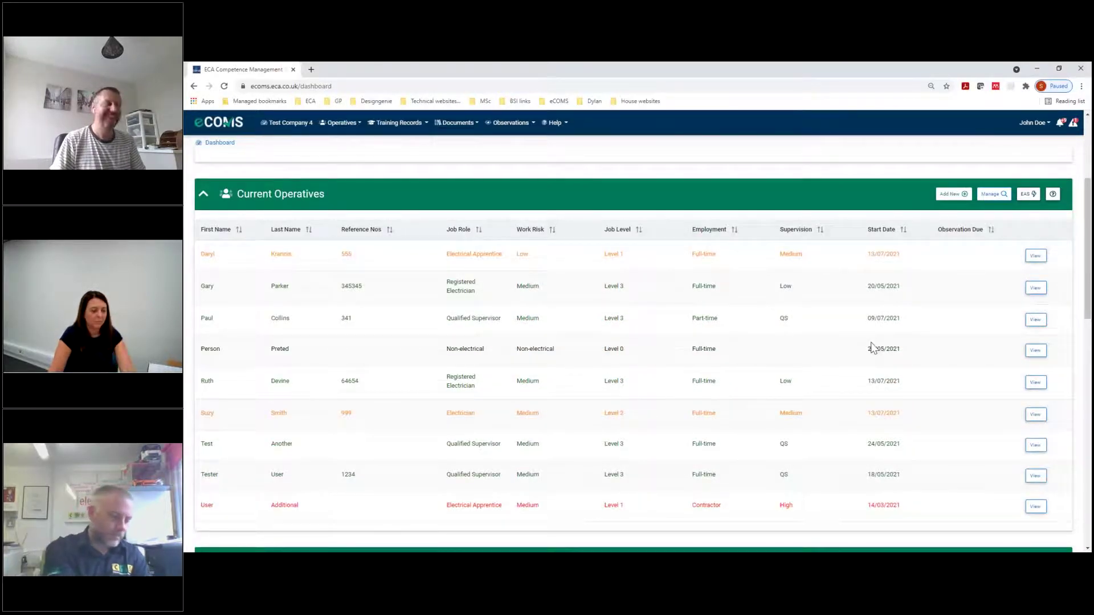
{"action": "scroll", "coordinate": [870, 345], "scroll_direction": "up", "scroll_amount": 3}
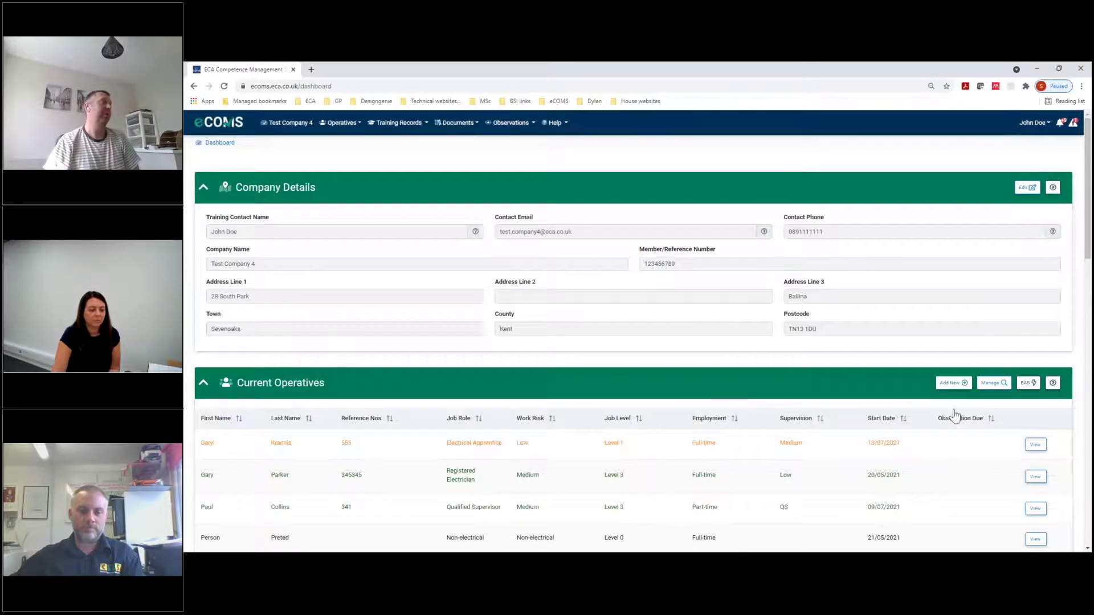
Start a new operative in Current Operatives with job role Non-electrical
{"action": "left_click", "coordinate": [961, 382]}
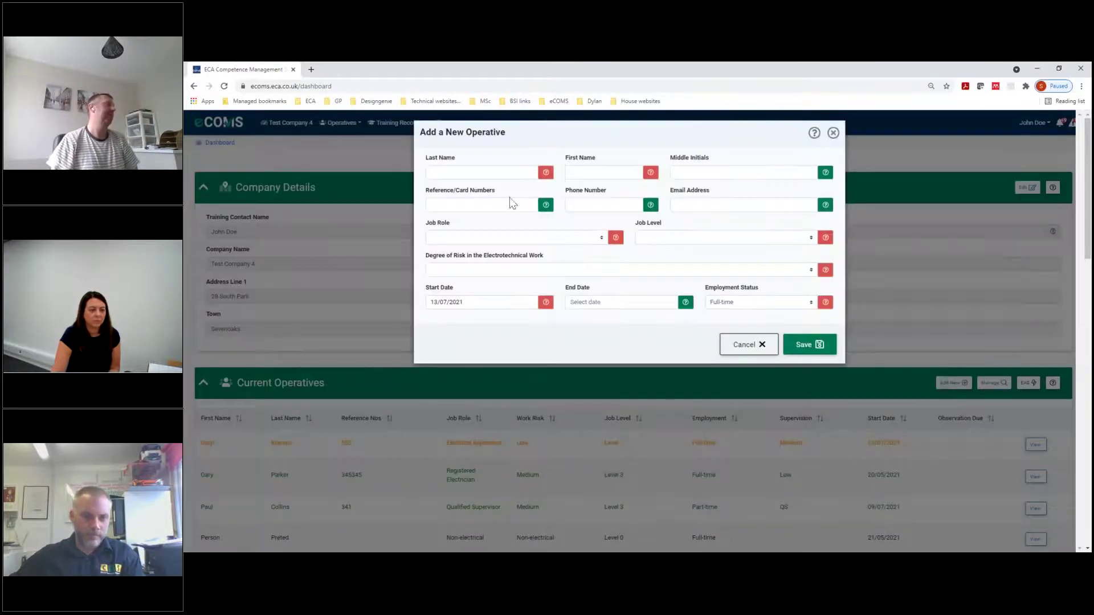
{"action": "left_click", "coordinate": [489, 242]}
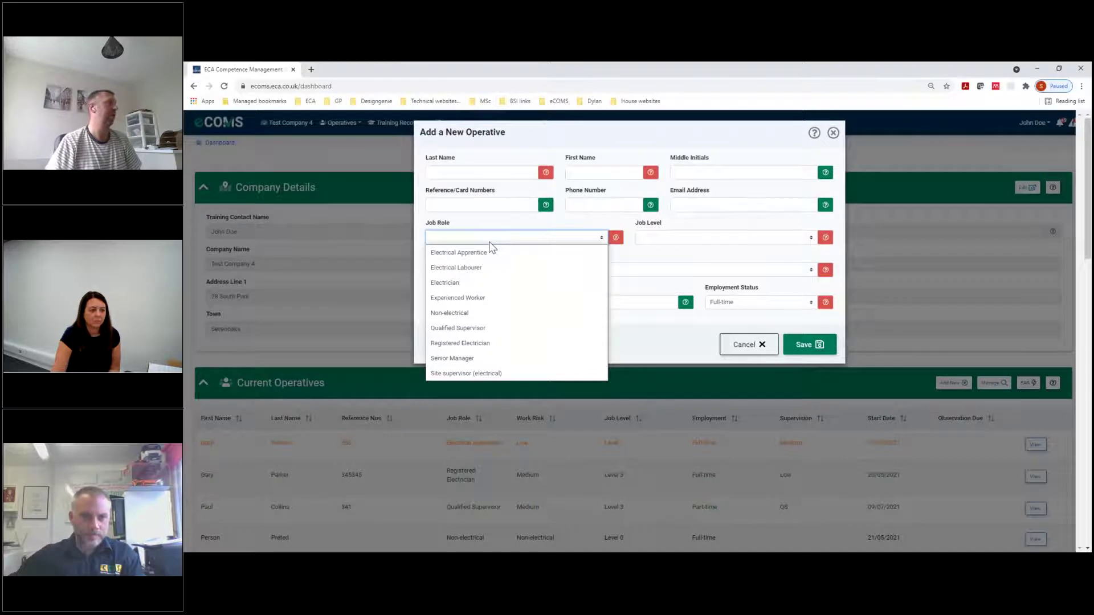
{"action": "left_click", "coordinate": [480, 314]}
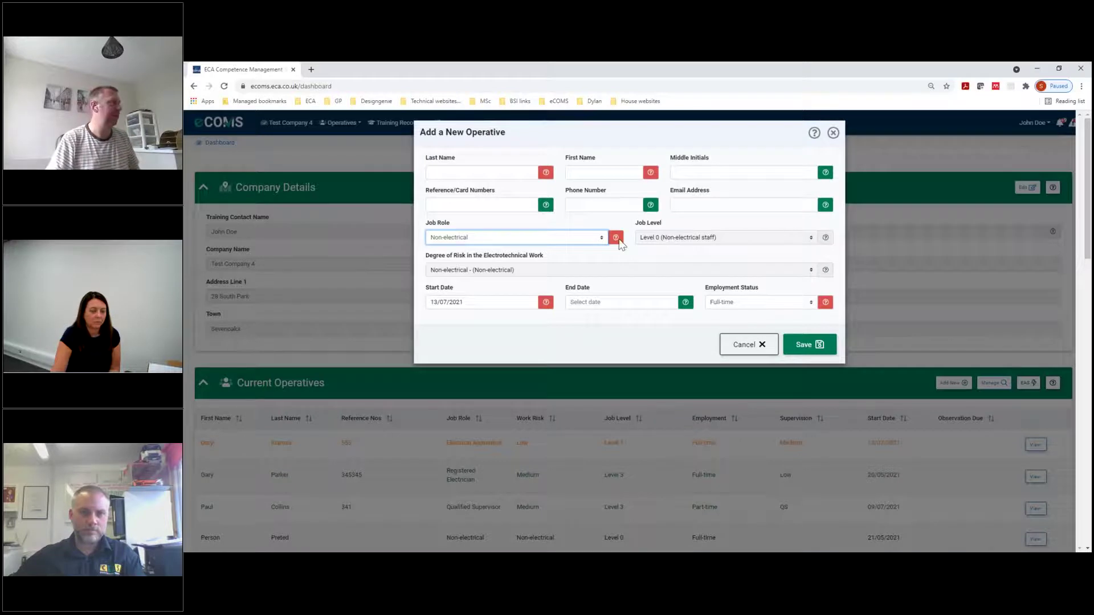
Enter the operative's short last and first names, save, and review the updated operatives table
{"action": "left_click", "coordinate": [477, 173]}
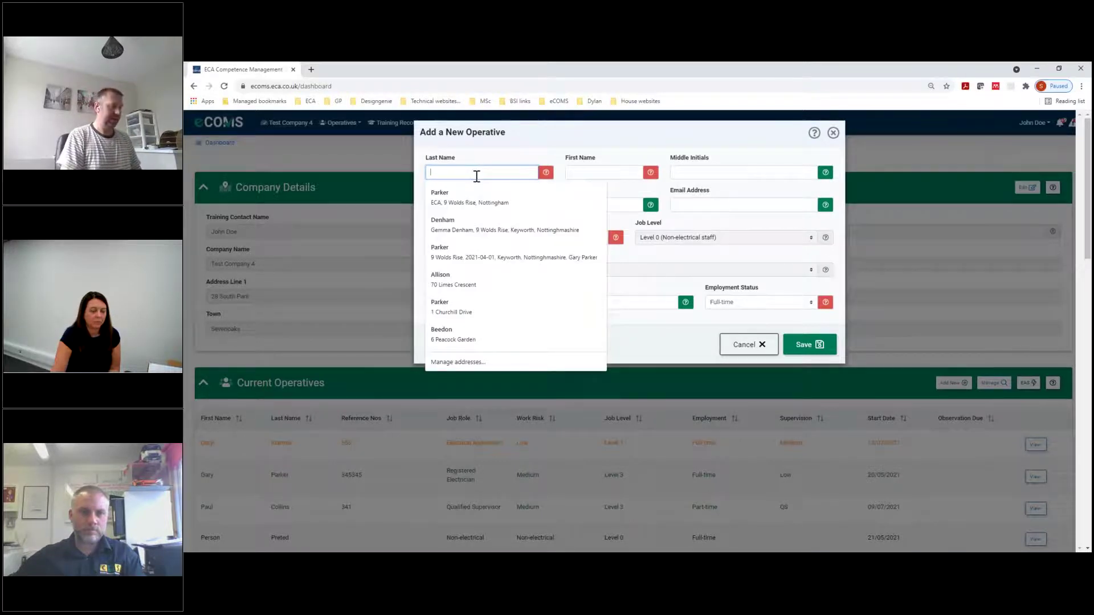
{"action": "type", "text": "No"}
{"action": "key", "text": "Tab"}
{"action": "type", "text": "Sh"}
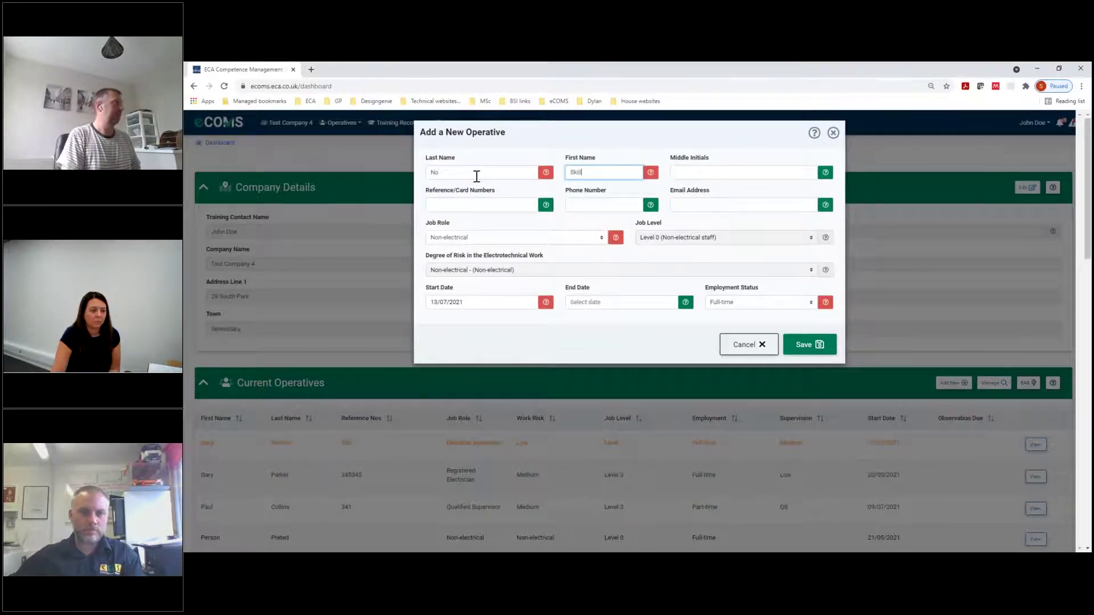
{"action": "key", "text": "Tab"}
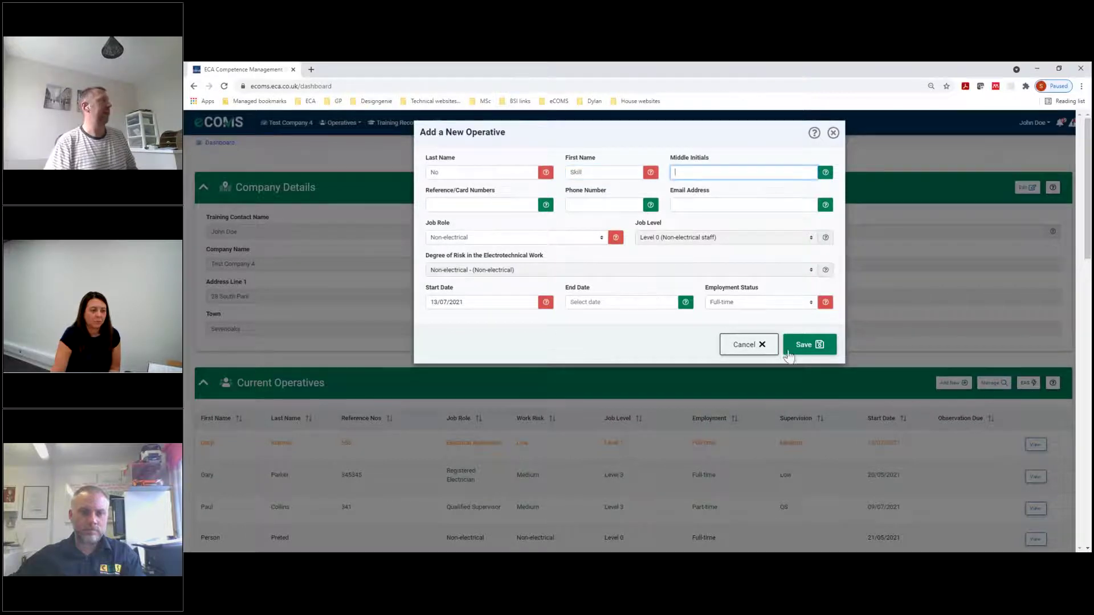
{"action": "left_click", "coordinate": [809, 345]}
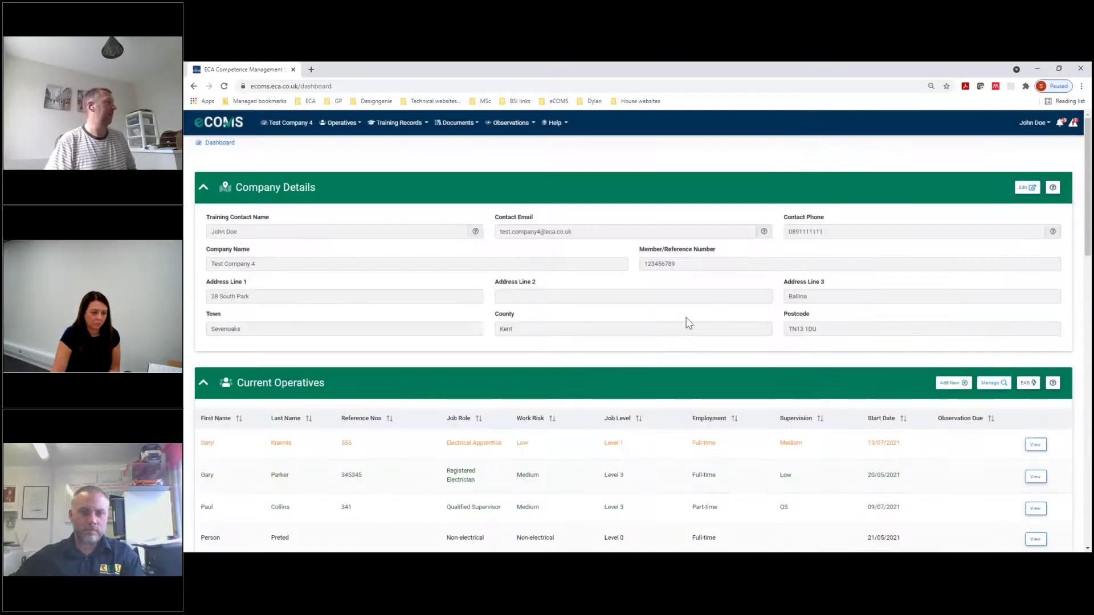
{"action": "scroll", "coordinate": [686, 317], "scroll_direction": "down", "scroll_amount": 4}
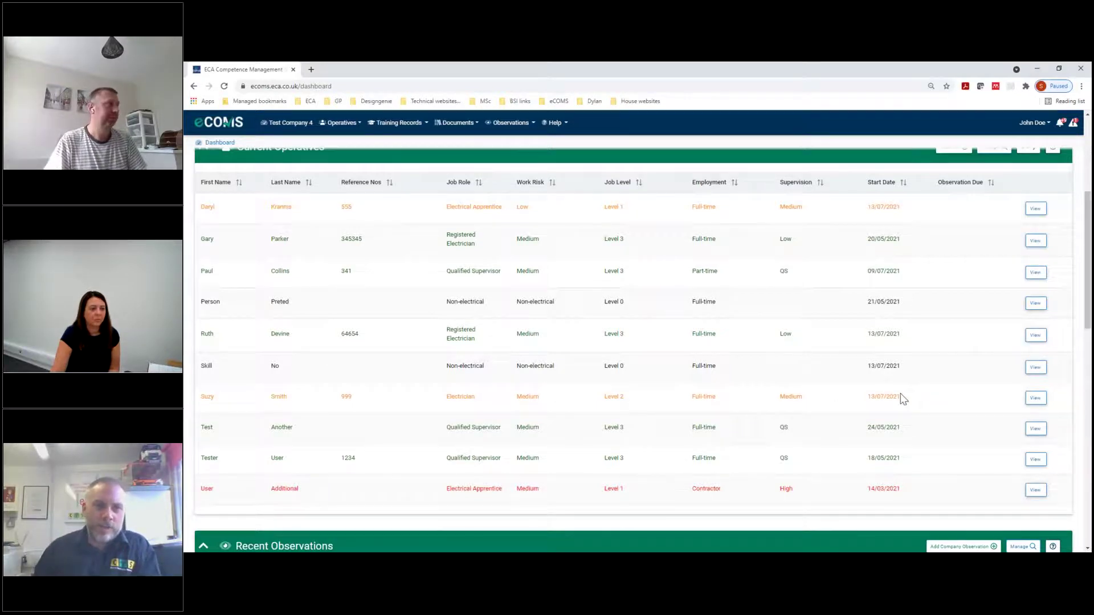
{"action": "scroll", "coordinate": [903, 399], "scroll_direction": "up", "scroll_amount": 1}
{"action": "scroll", "coordinate": [903, 399], "scroll_direction": "up", "scroll_amount": 2}
Start another new operative with job role Qualified Supervisor, correcting an initial Senior Manager choice
{"action": "left_click", "coordinate": [954, 194]}
{"action": "left_click", "coordinate": [484, 238]}
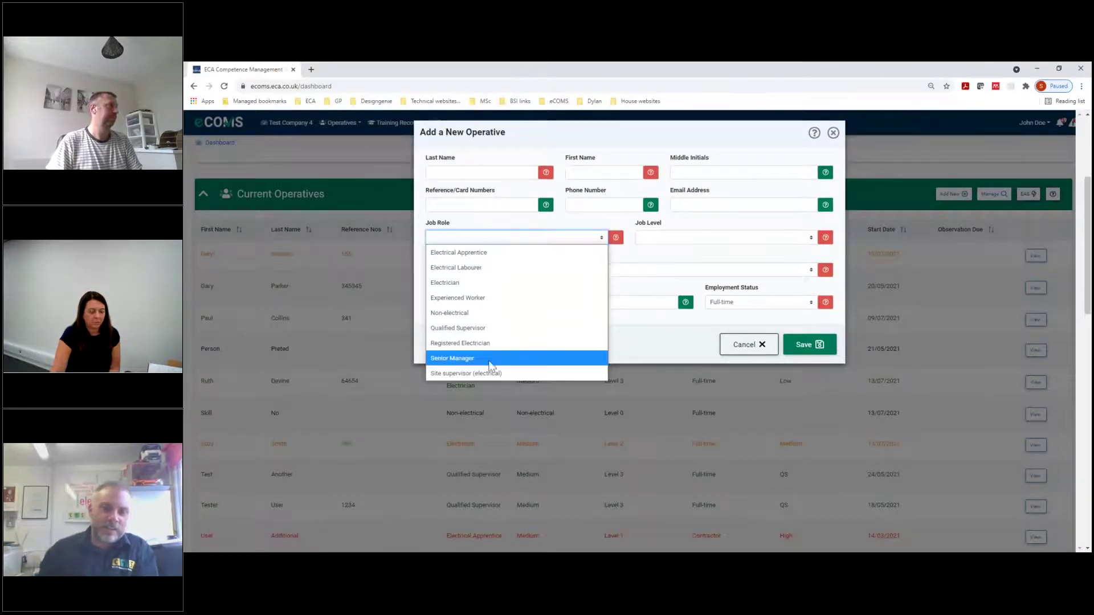
{"action": "left_click", "coordinate": [488, 359]}
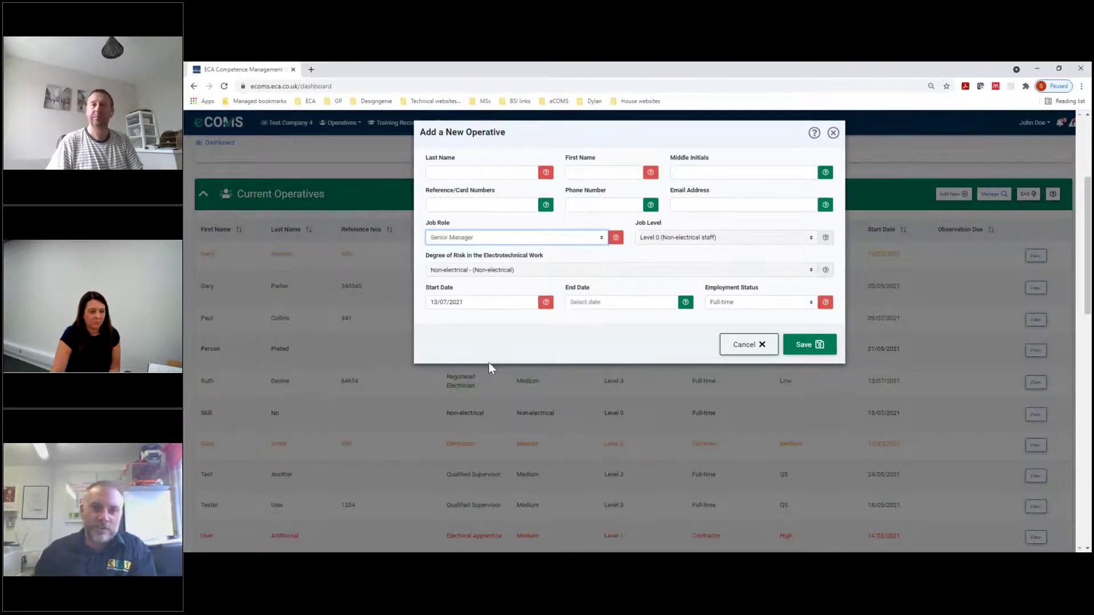
{"action": "left_click", "coordinate": [481, 238]}
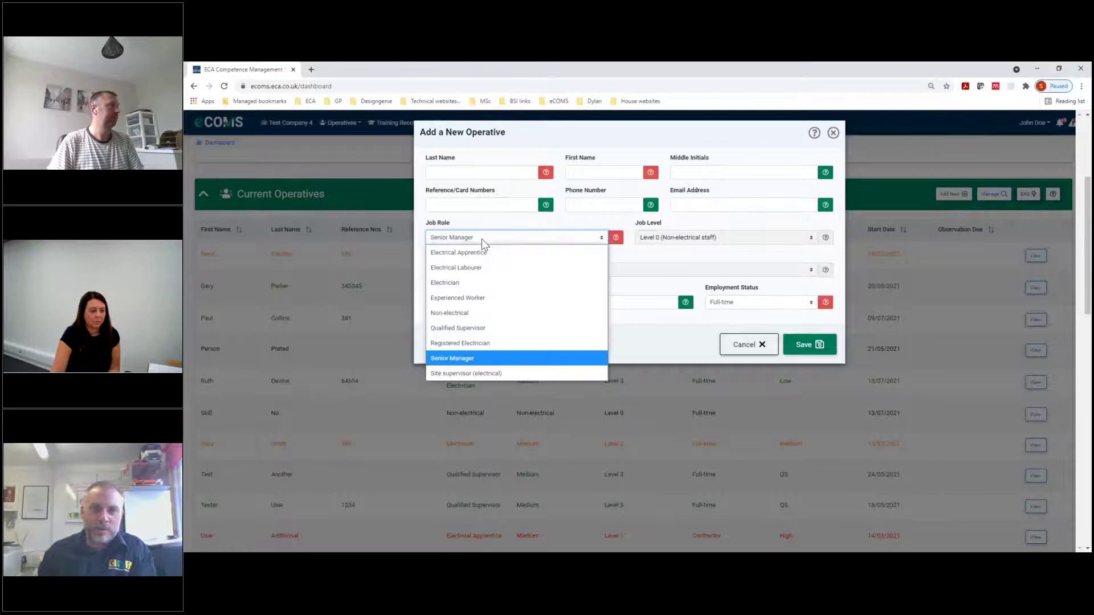
{"action": "left_click", "coordinate": [487, 329]}
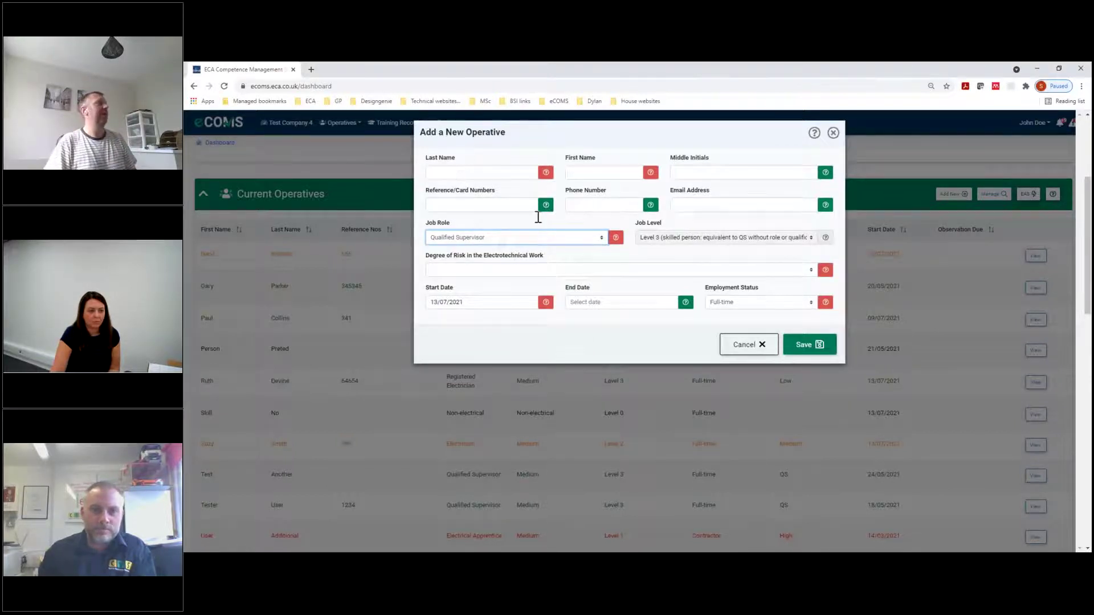
Enter the operative's last and first names, set Degree of Risk to High, and save
{"action": "left_click", "coordinate": [478, 173]}
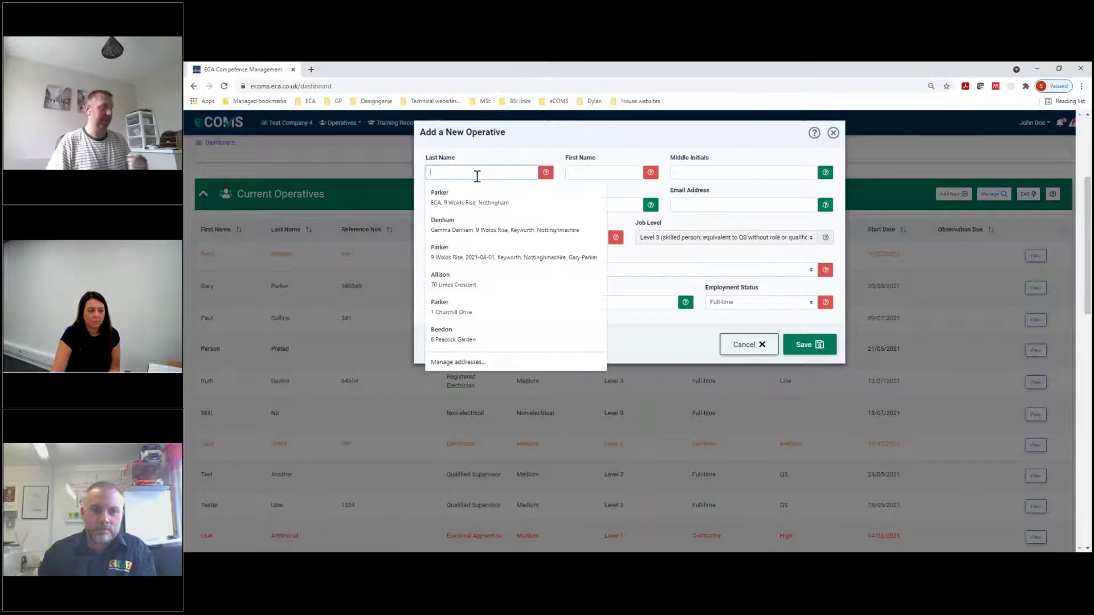
{"action": "type", "text": "S"}
{"action": "key", "text": "Tab"}
{"action": "type", "text": "Q"}
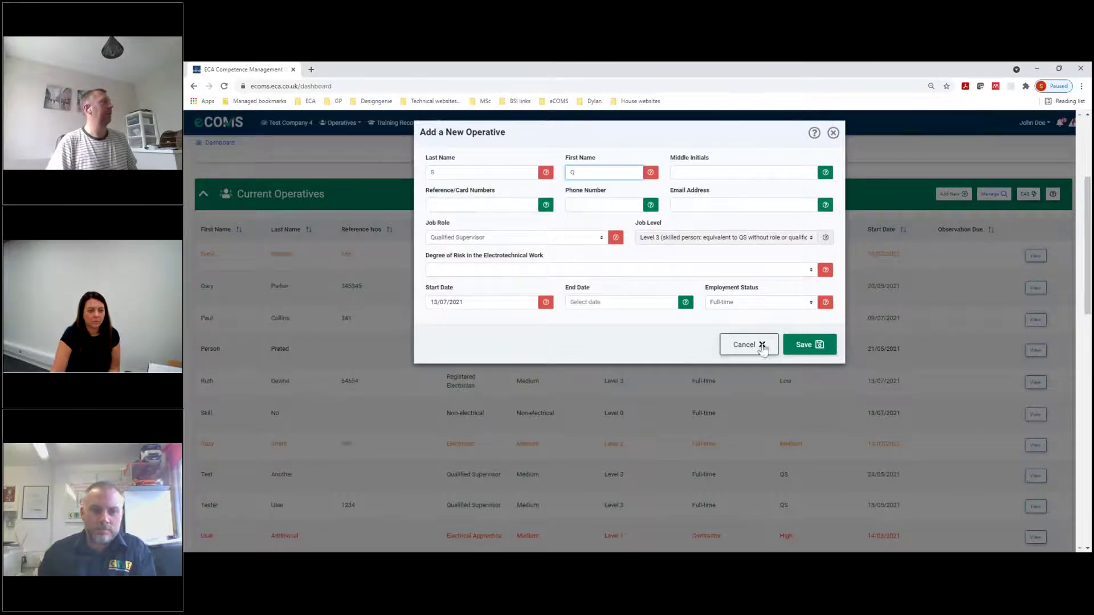
{"action": "left_click", "coordinate": [809, 352]}
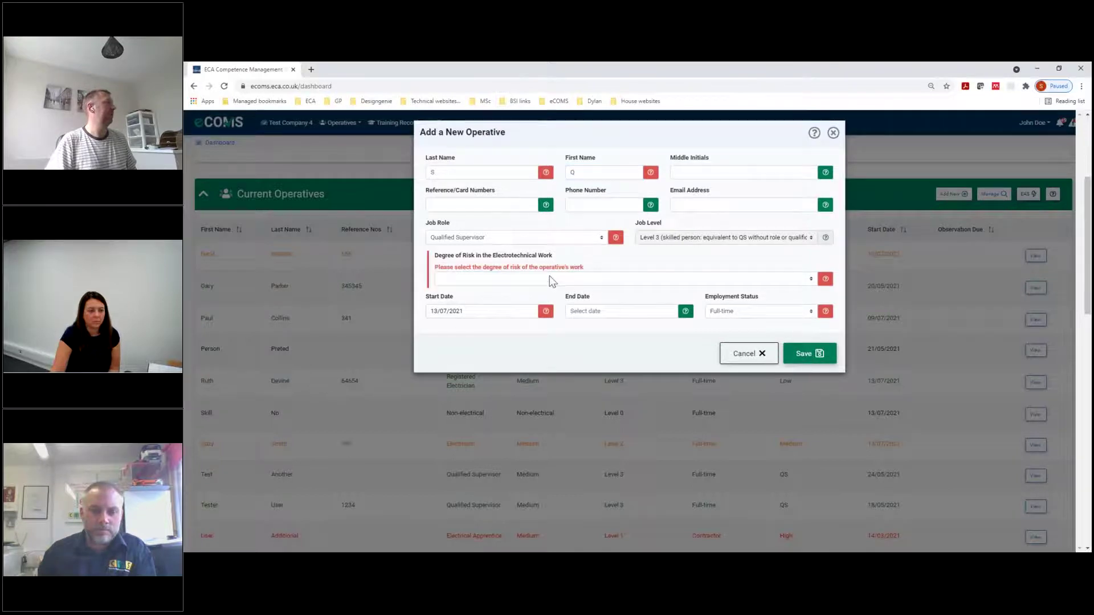
{"action": "left_click", "coordinate": [561, 279]}
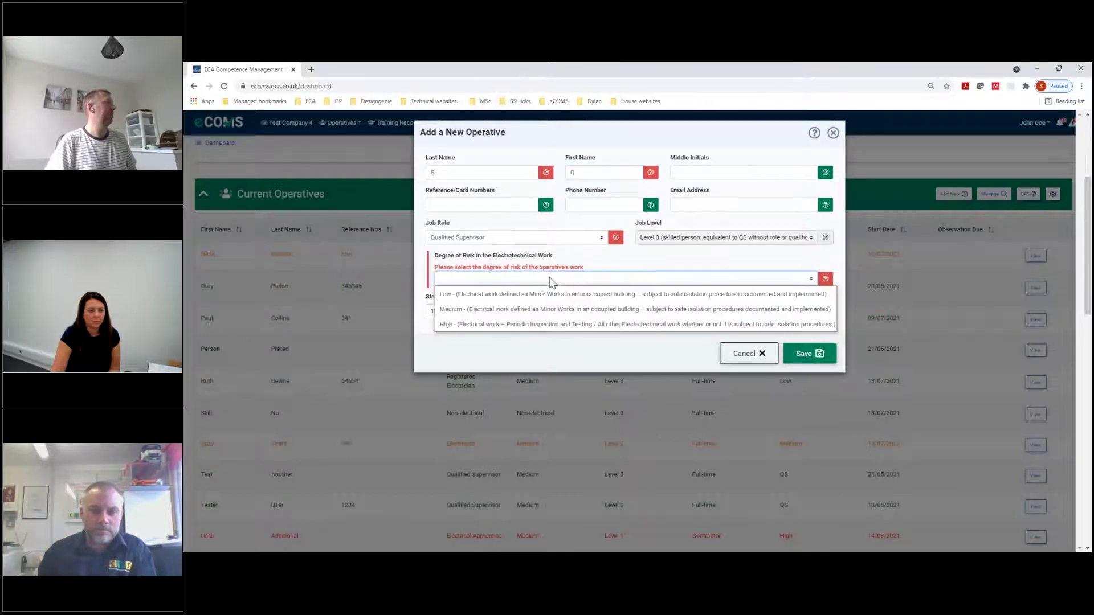
{"action": "left_click", "coordinate": [543, 323]}
{"action": "left_click", "coordinate": [814, 350]}
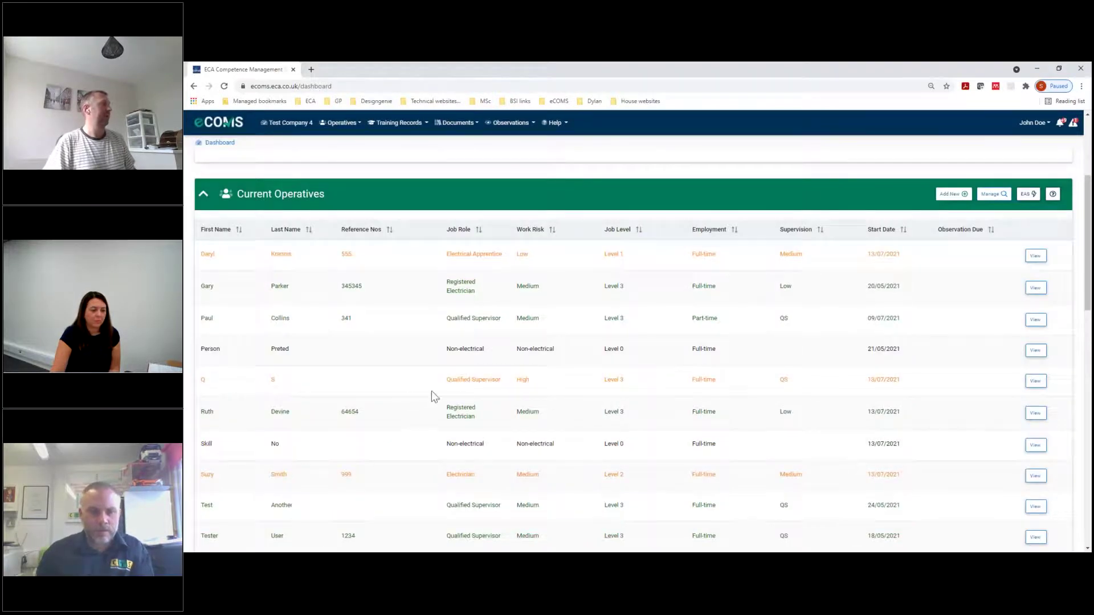
Open the Qualified Supervisor's record, read its EAS risk guidance, then close the guidance
{"action": "left_click", "coordinate": [1035, 381]}
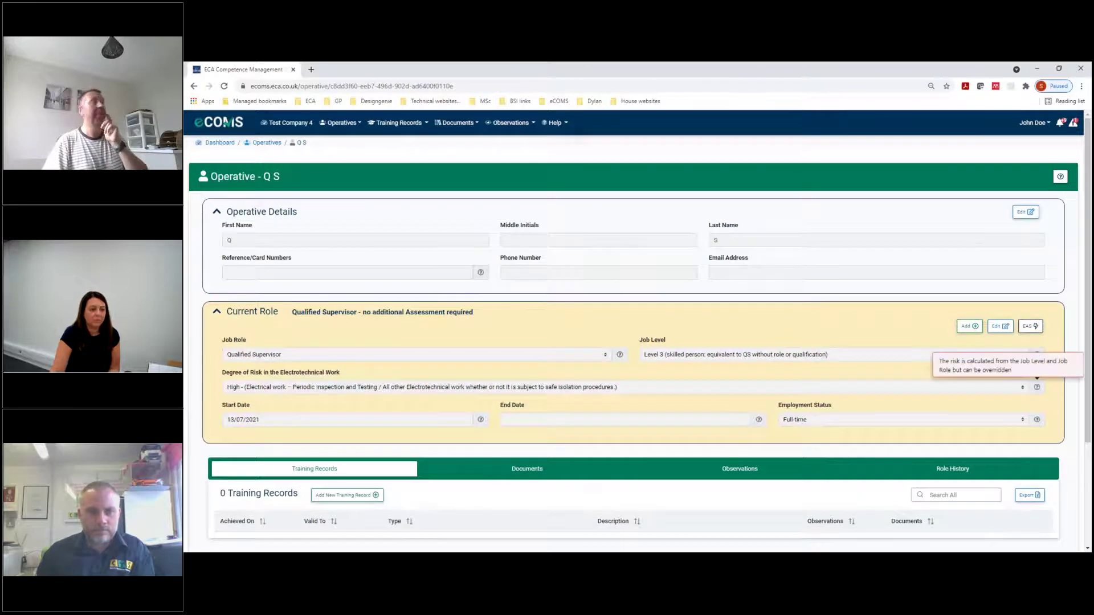
{"action": "left_click", "coordinate": [1034, 330]}
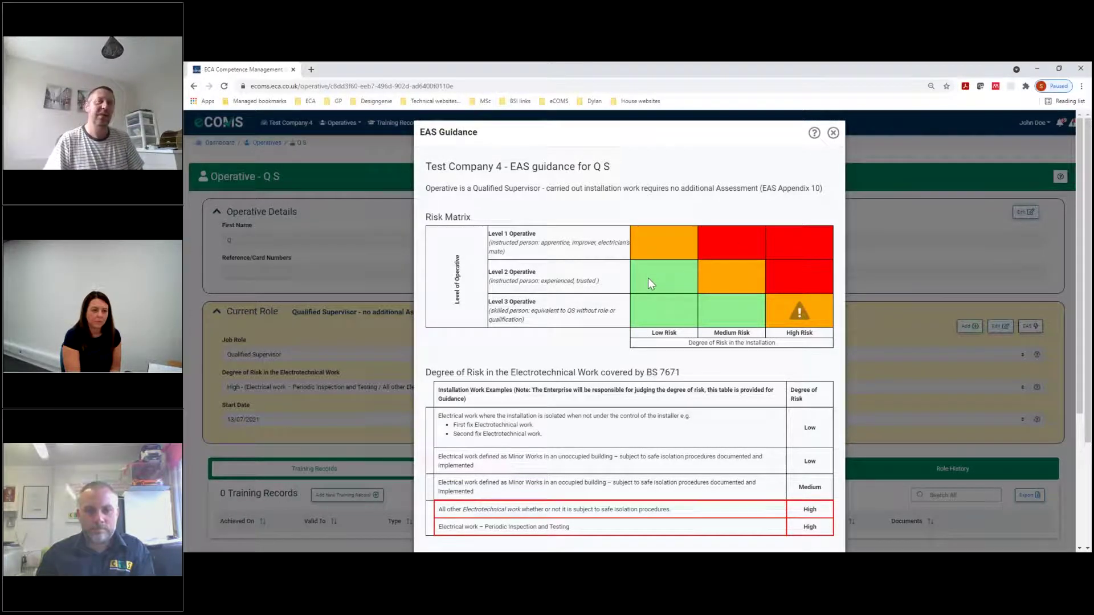
{"action": "left_click", "coordinate": [834, 133]}
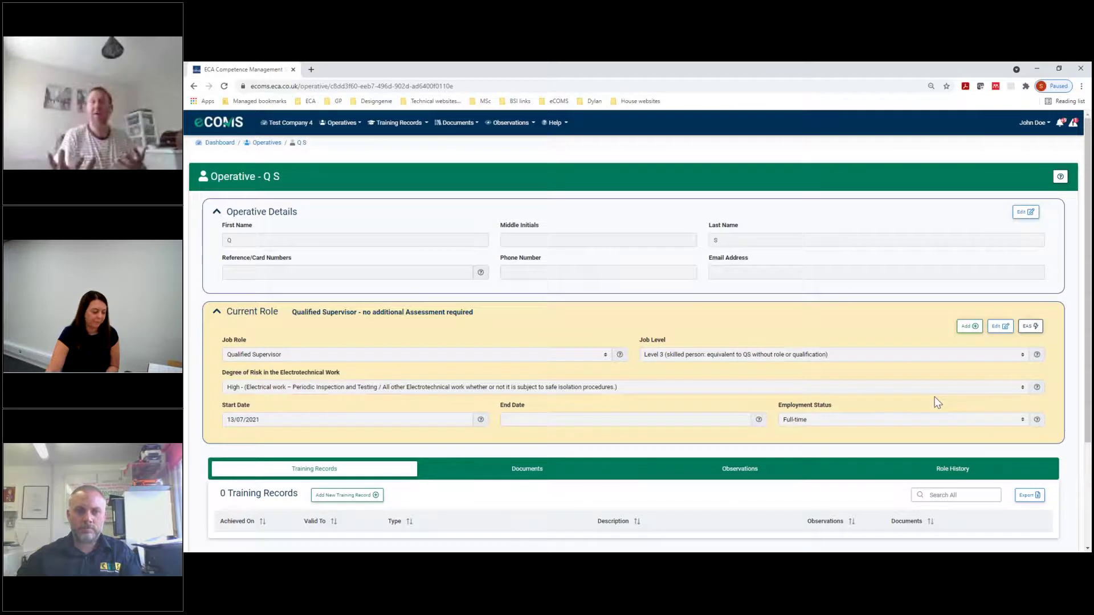
Make the current role editable and show the Role History tab beneath it
{"action": "left_click", "coordinate": [1001, 327]}
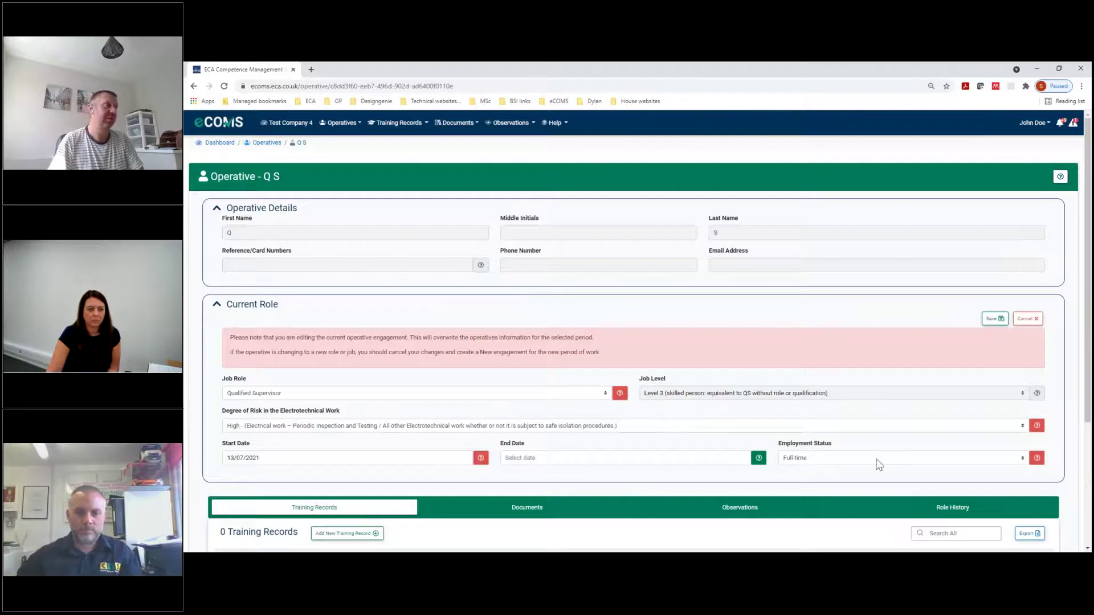
{"action": "scroll", "coordinate": [952, 504], "scroll_direction": "down", "scroll_amount": 2}
{"action": "left_click", "coordinate": [957, 416]}
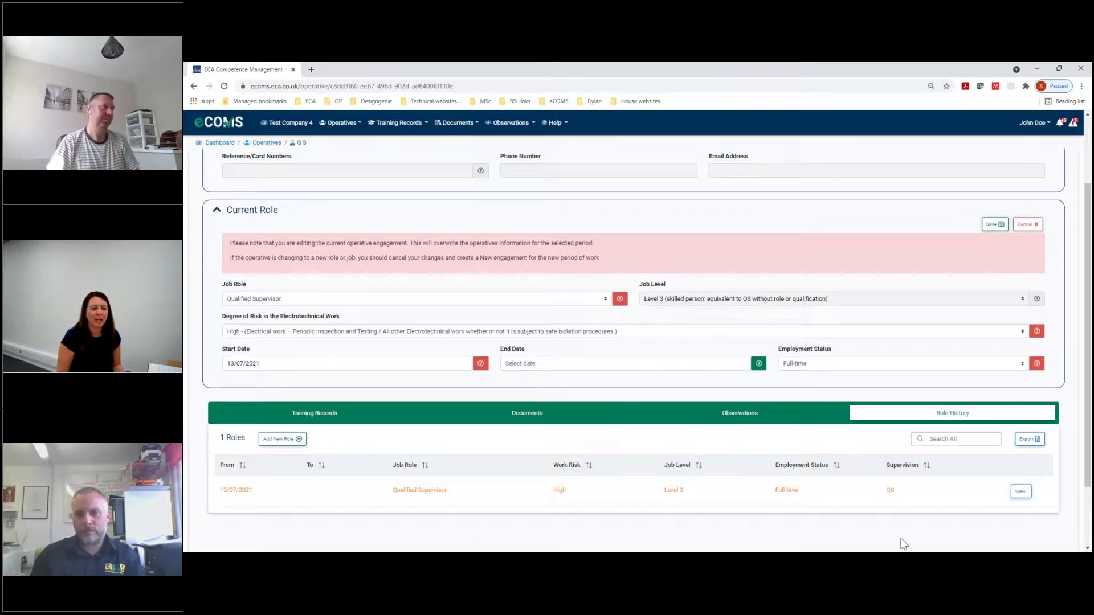
Set the Employment Status to Contractor and save the current role
{"action": "left_click", "coordinate": [935, 367]}
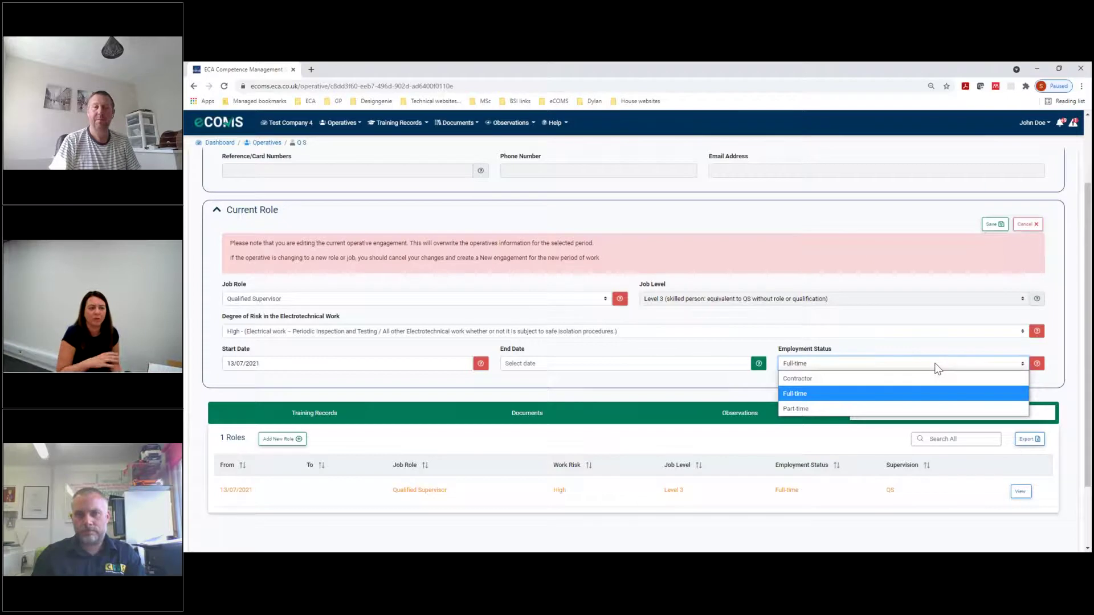
{"action": "left_click", "coordinate": [915, 379]}
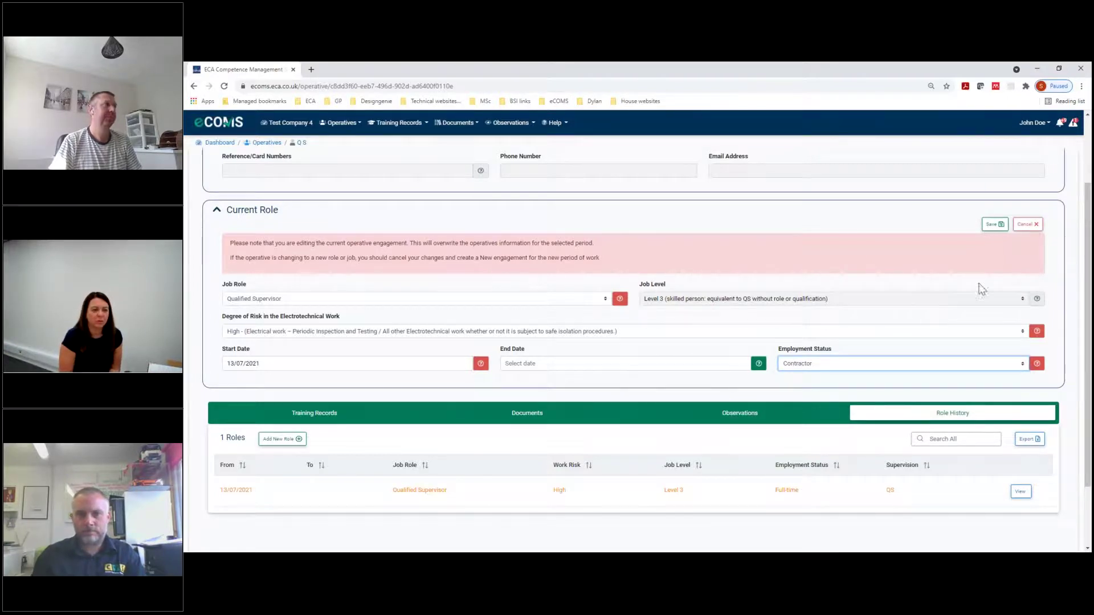
{"action": "left_click", "coordinate": [997, 224]}
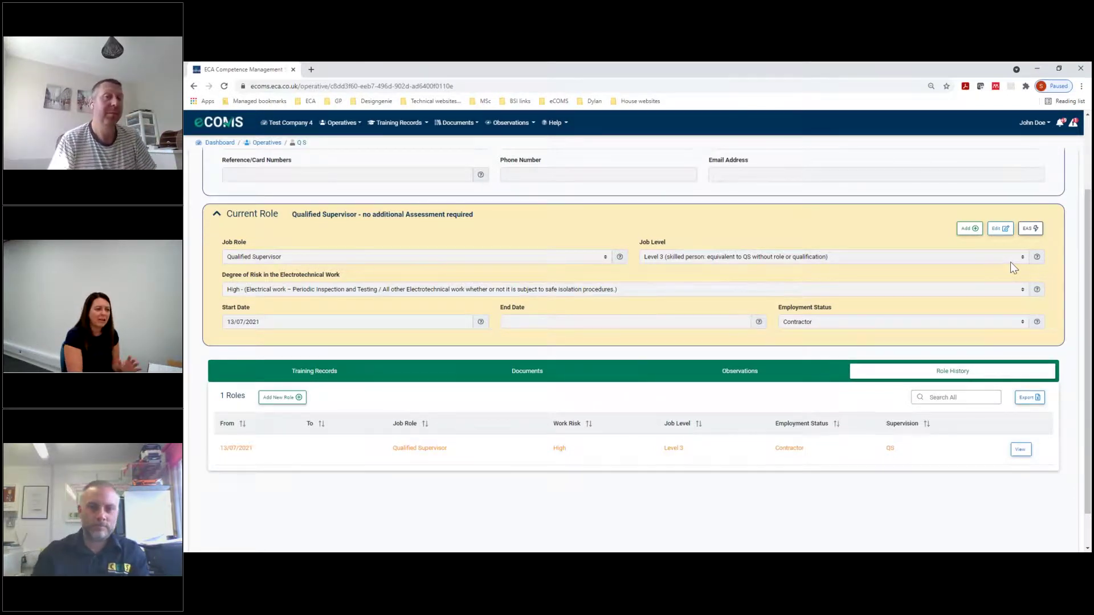
{"action": "left_click", "coordinate": [1030, 228]}
{"action": "scroll", "coordinate": [696, 357], "scroll_direction": "down", "scroll_amount": 4}
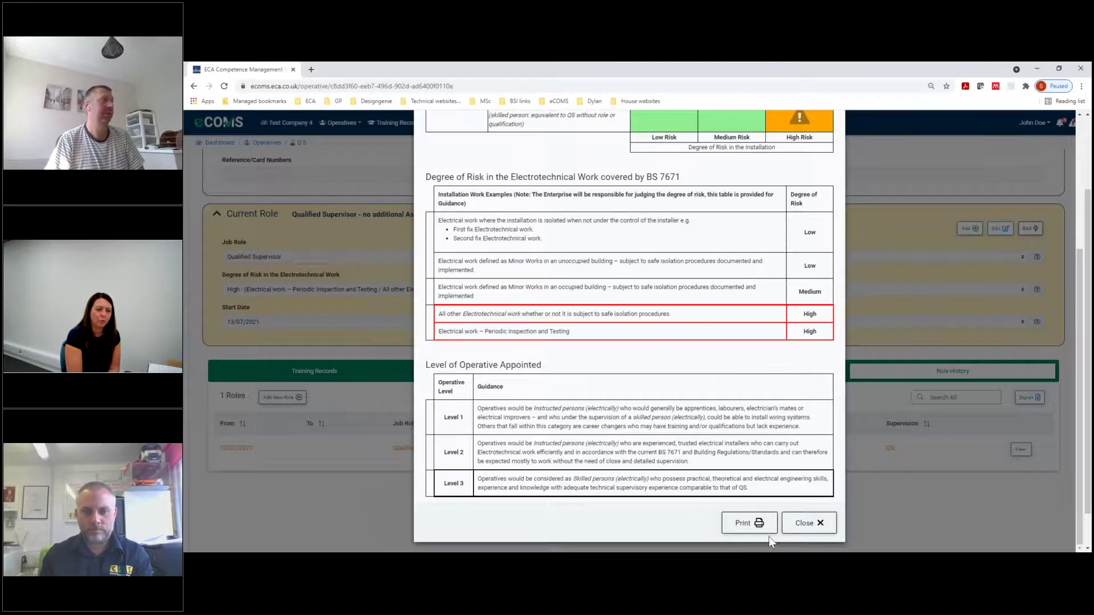
{"action": "left_click", "coordinate": [820, 524]}
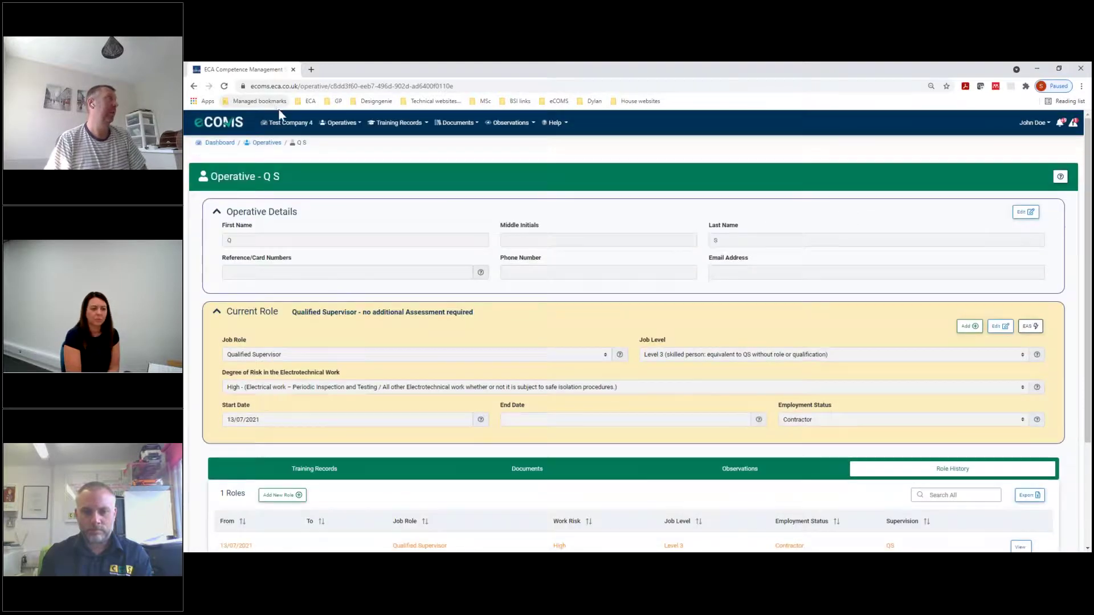
{"action": "left_click", "coordinate": [348, 123]}
Go to the operatives list and tick the Electrical Apprentice and Registered Electrician
{"action": "left_click", "coordinate": [352, 141]}
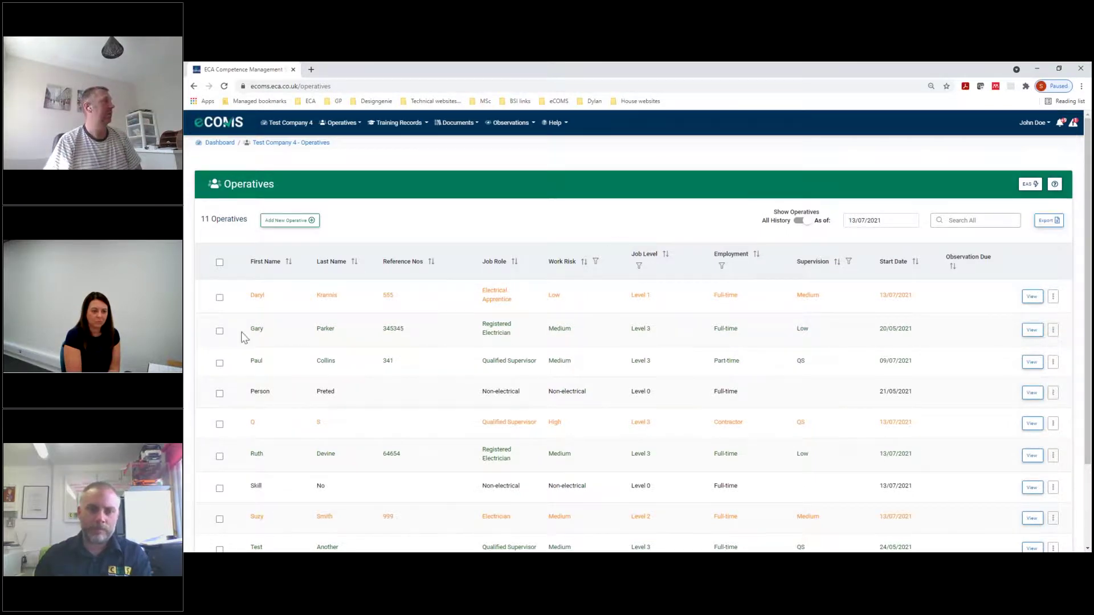
{"action": "left_click", "coordinate": [219, 297]}
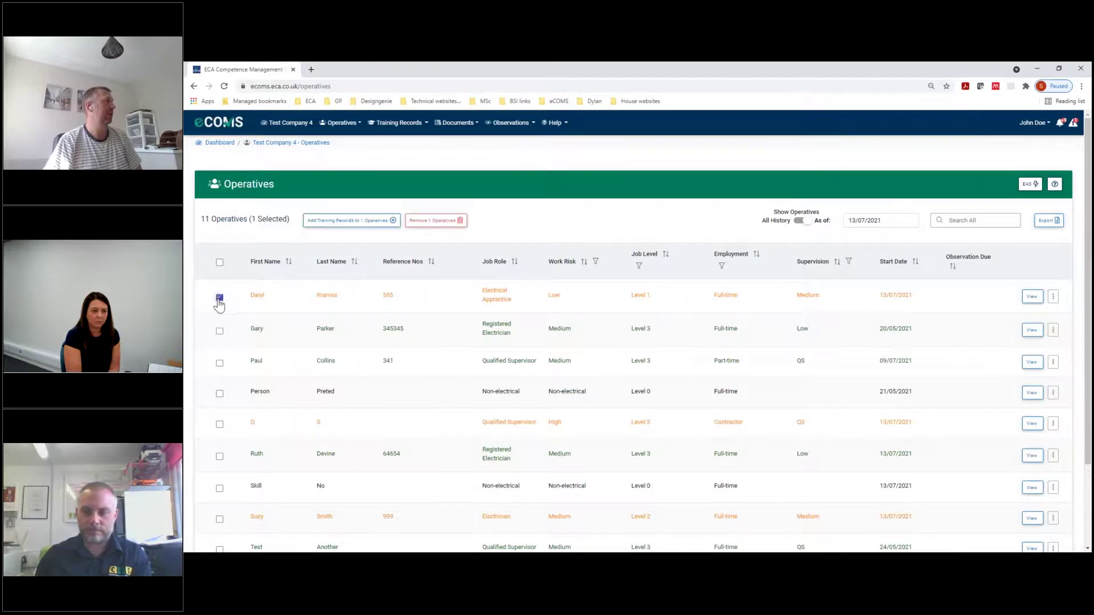
{"action": "left_click", "coordinate": [220, 333]}
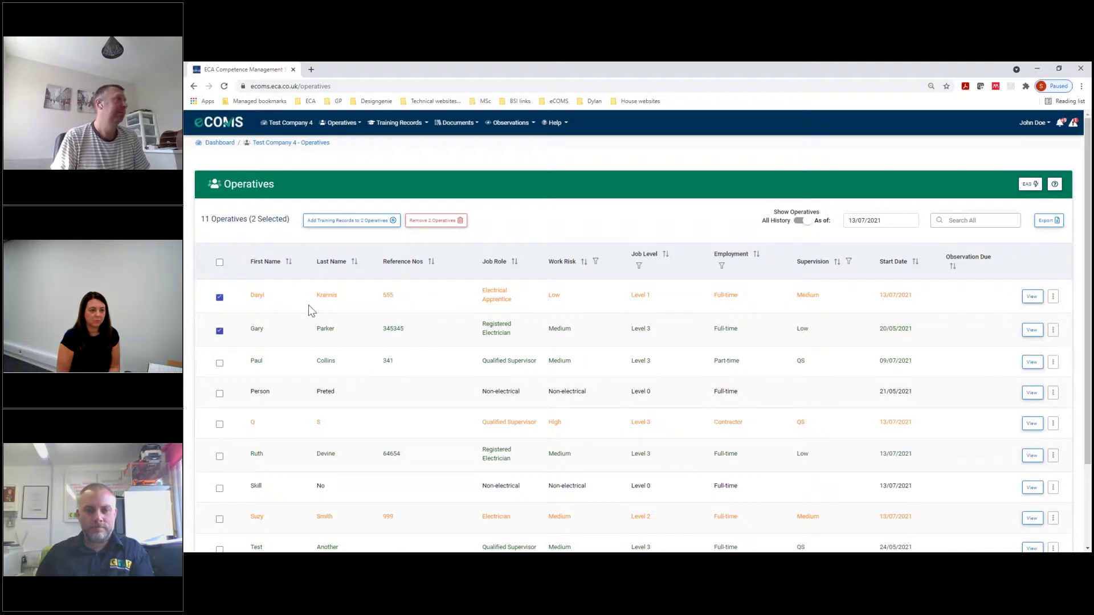
Untick both operatives and reload the list via Operatives > Our Operatives
{"action": "left_click", "coordinate": [220, 295]}
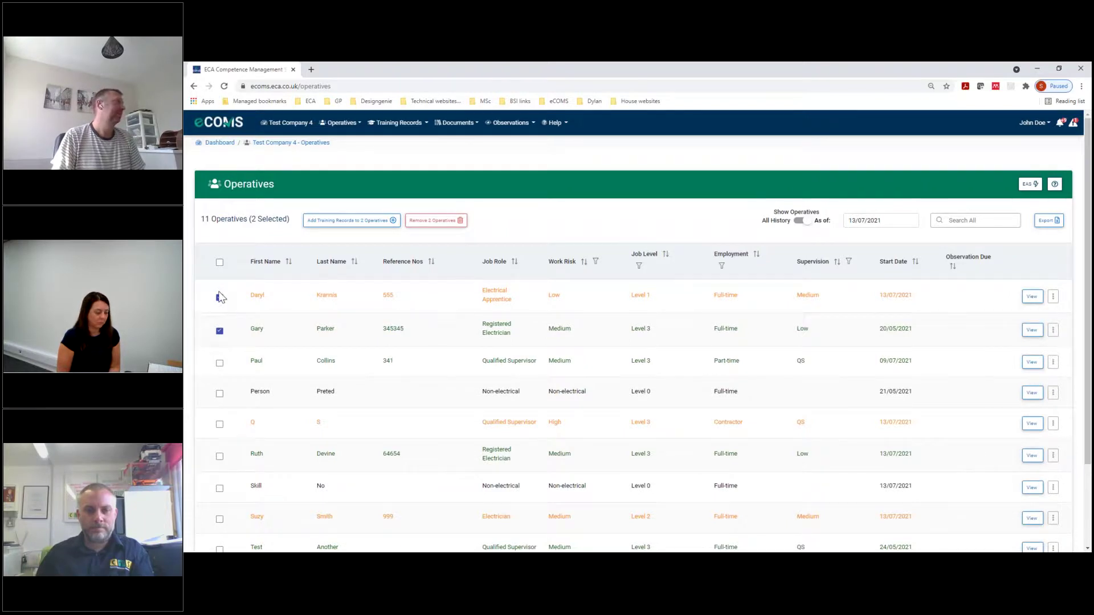
{"action": "left_click", "coordinate": [220, 331]}
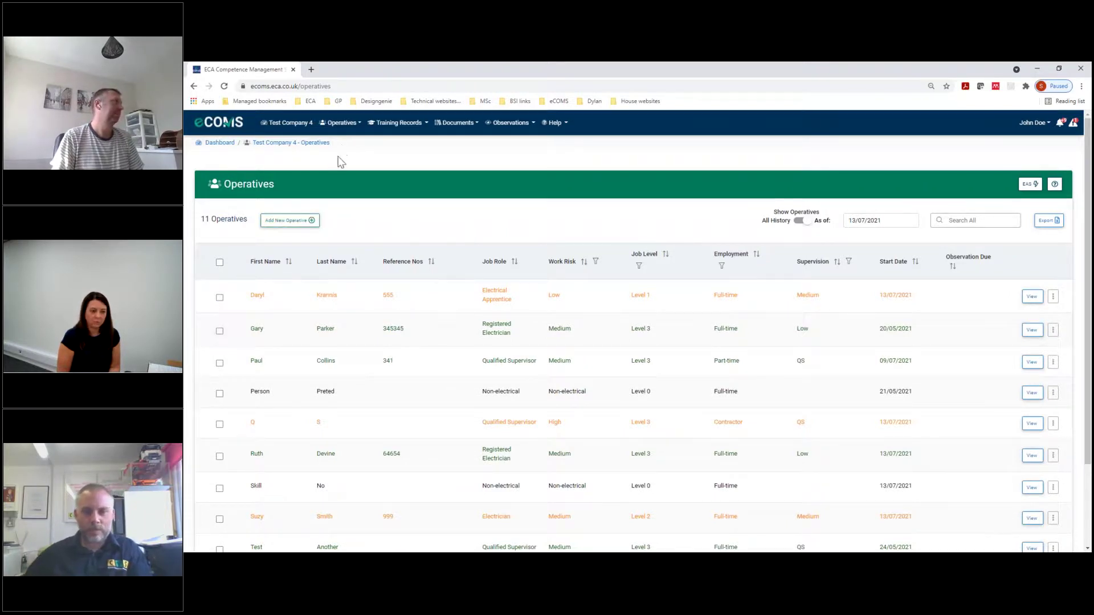
{"action": "left_click", "coordinate": [339, 123]}
{"action": "left_click", "coordinate": [345, 141]}
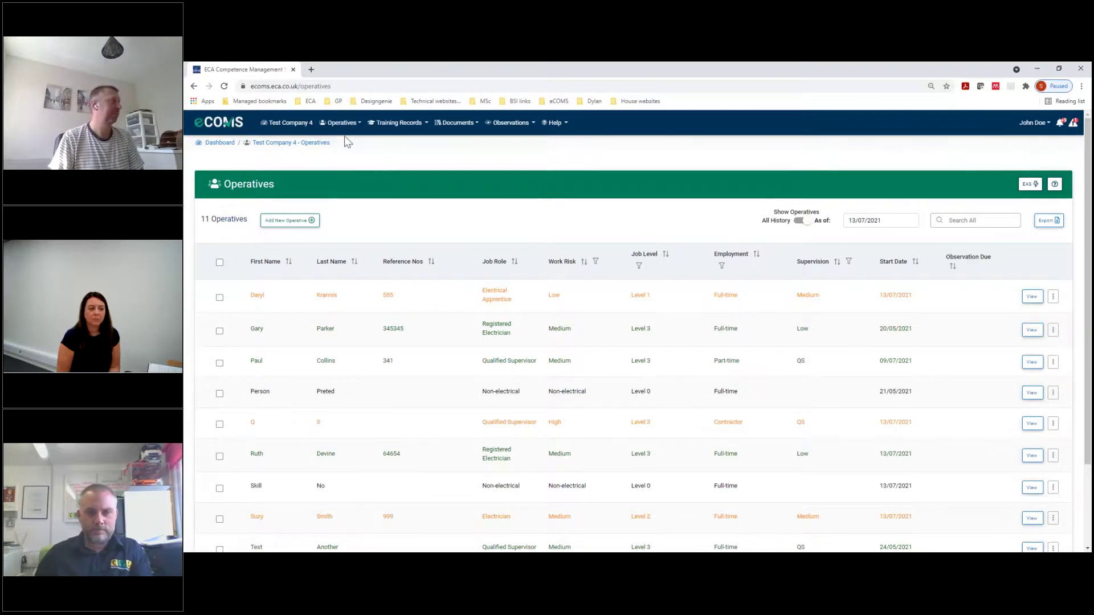
Open the Electrical Apprentice's record from the dashboard and start a new document in its Documents tab
{"action": "left_click", "coordinate": [285, 123]}
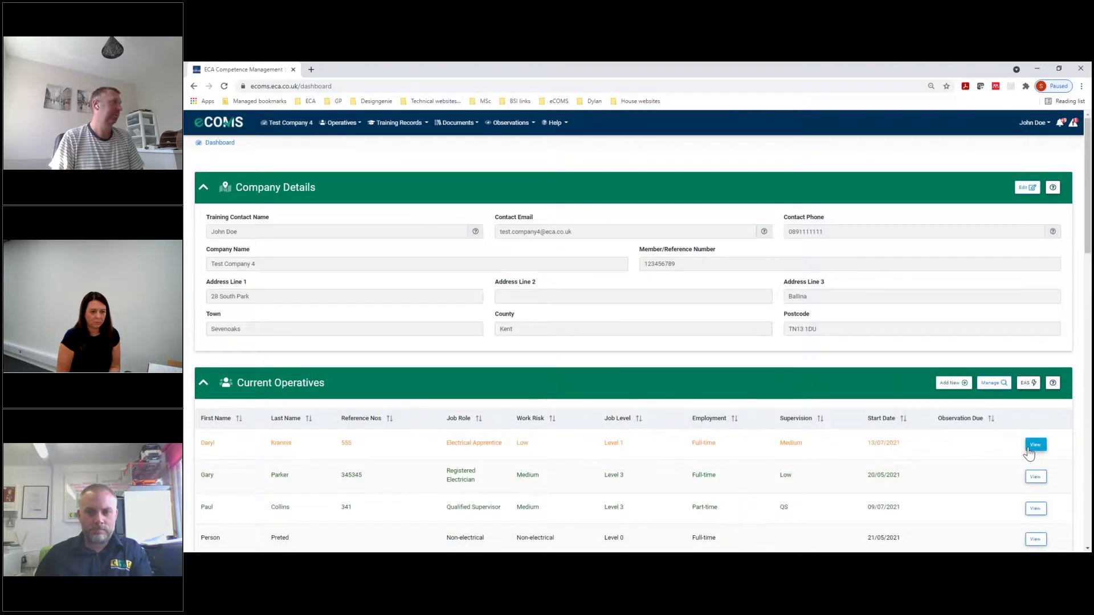
{"action": "left_click", "coordinate": [1035, 447]}
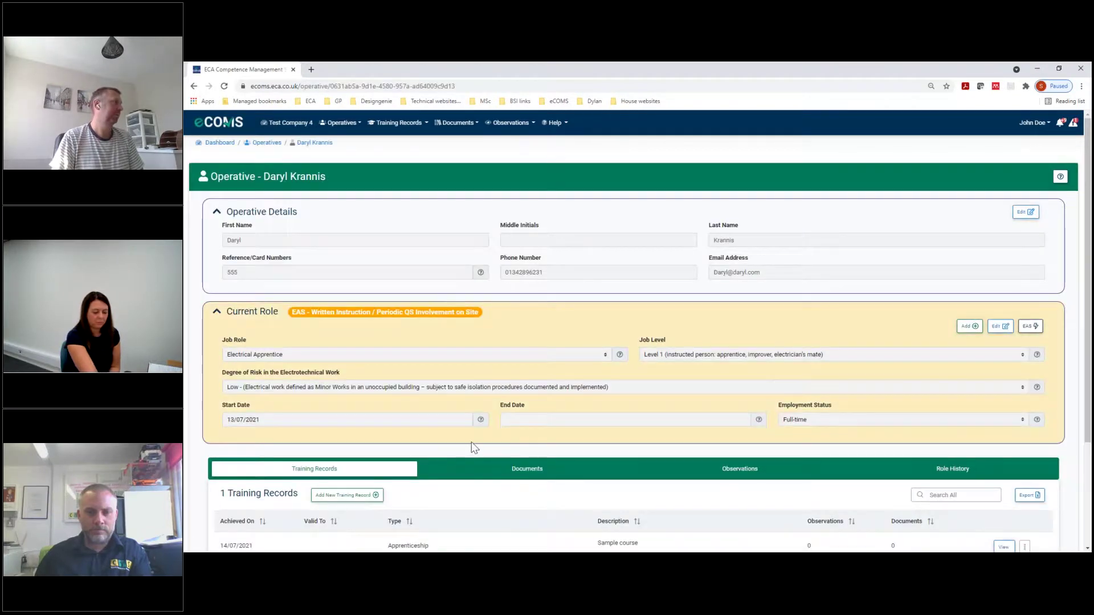
{"action": "scroll", "coordinate": [471, 401], "scroll_direction": "down", "scroll_amount": 2}
{"action": "left_click", "coordinate": [456, 375]}
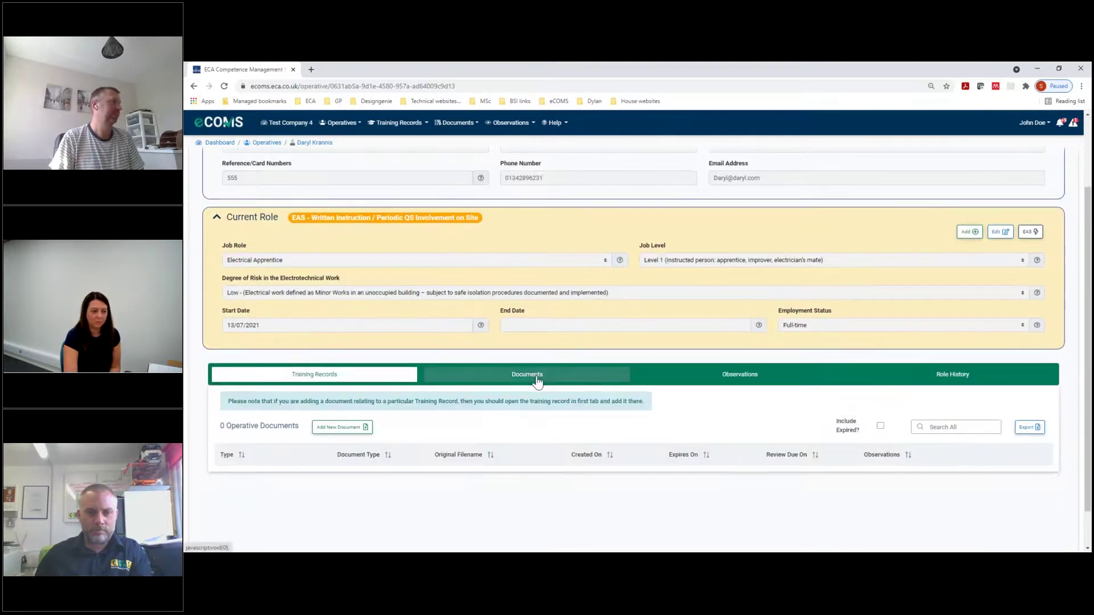
{"action": "left_click", "coordinate": [342, 428]}
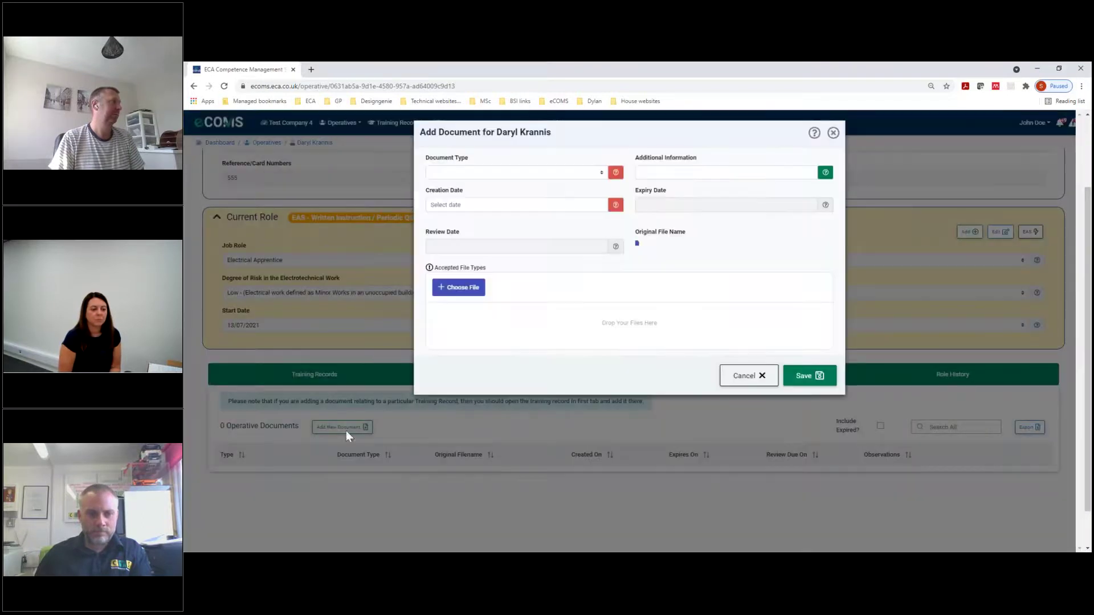
{"action": "mouse_move", "coordinate": [429, 268]}
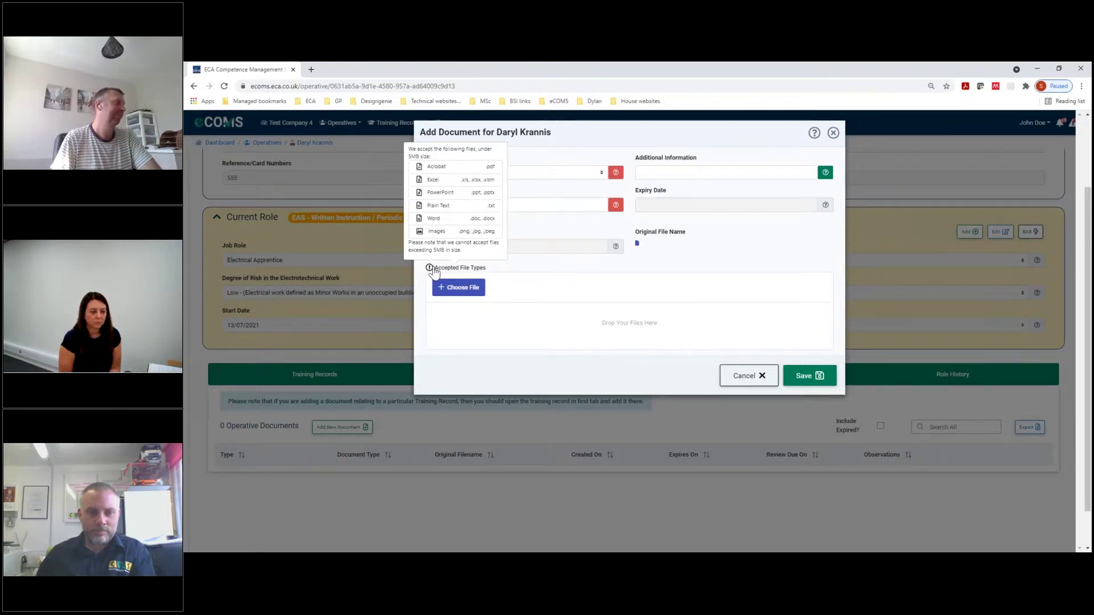
Cancel the Add Document form without saving anything
{"action": "left_click", "coordinate": [752, 383]}
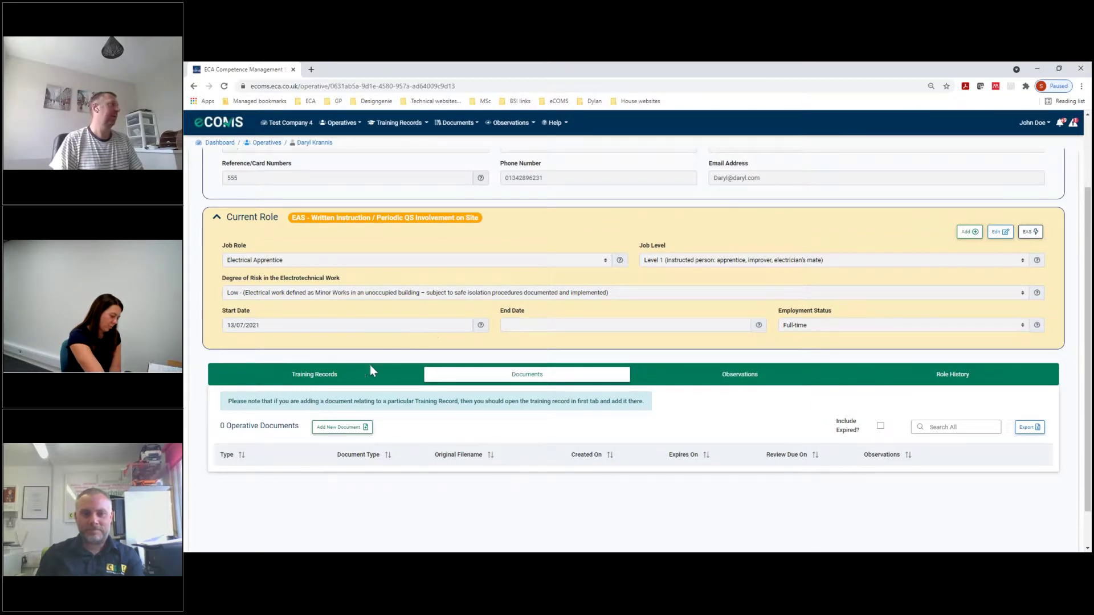
Start a new training record for the operative, achieved 14/07/2021 and valid to 22/07/2021
{"action": "left_click", "coordinate": [317, 374]}
{"action": "left_click", "coordinate": [342, 402]}
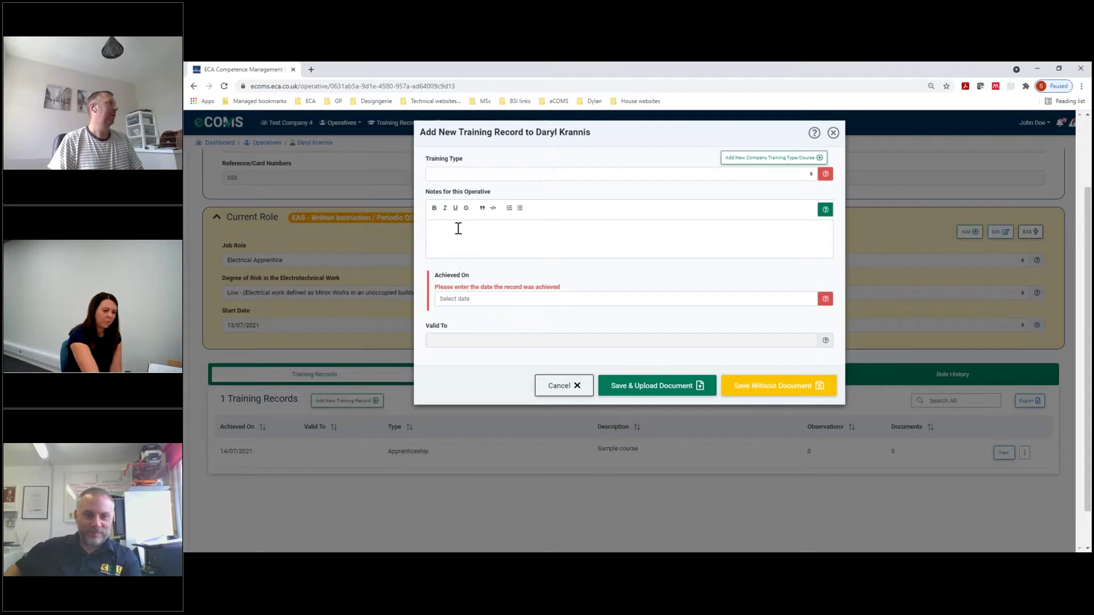
{"action": "left_click", "coordinate": [459, 297]}
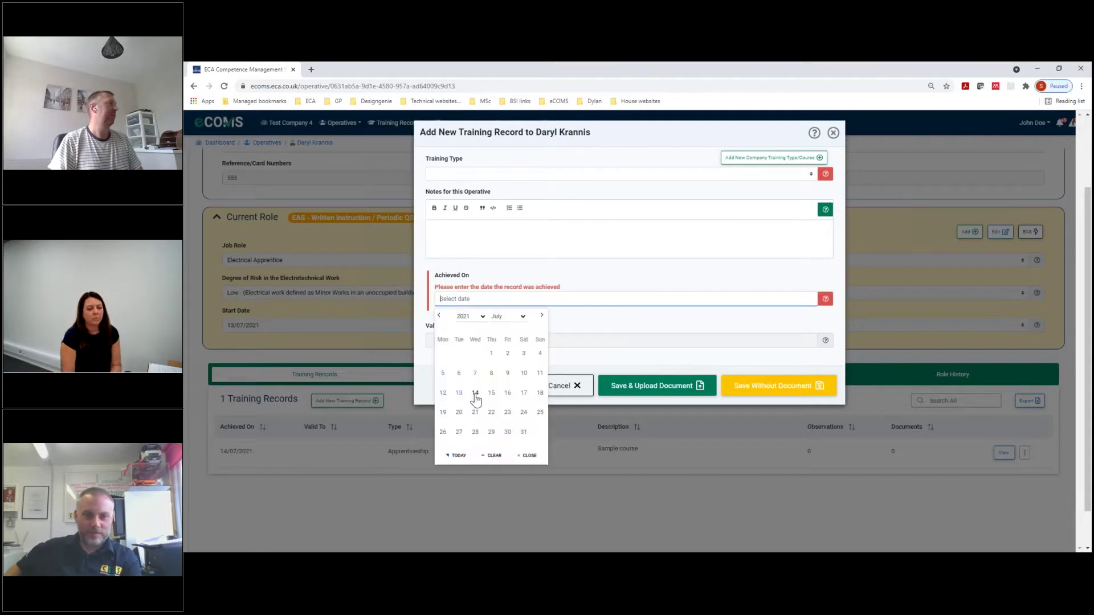
{"action": "left_click", "coordinate": [471, 392]}
{"action": "left_click", "coordinate": [630, 308]}
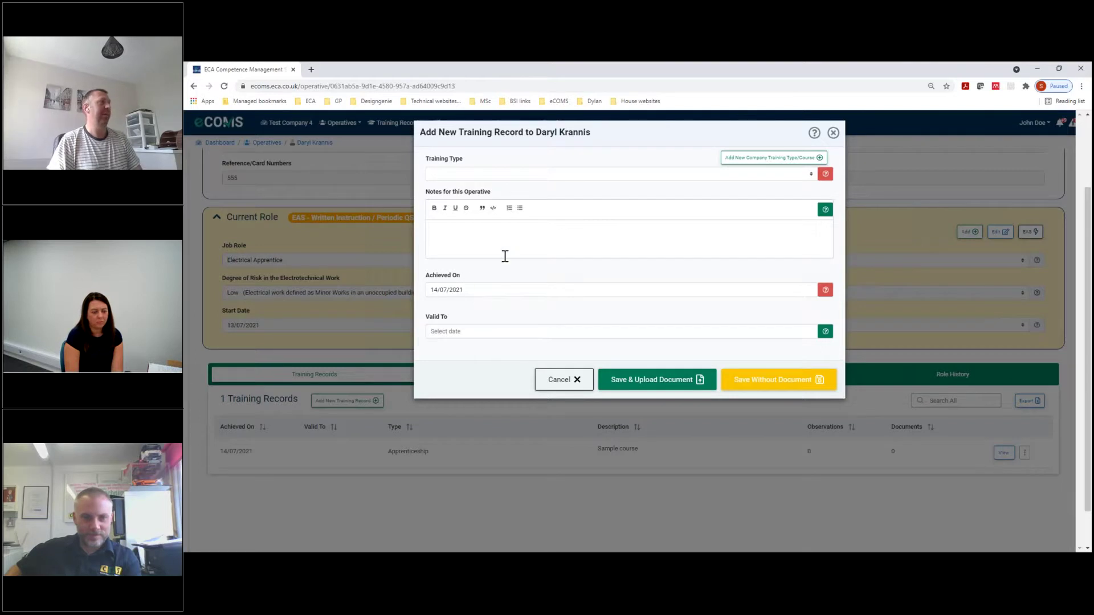
{"action": "left_click", "coordinate": [457, 331]}
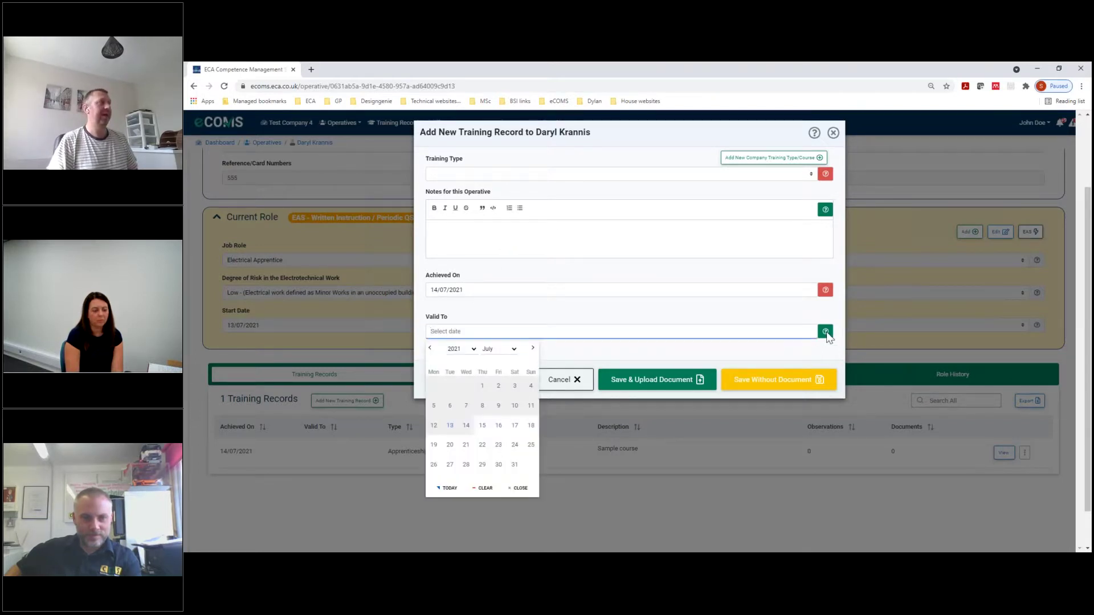
{"action": "mouse_move", "coordinate": [826, 335]}
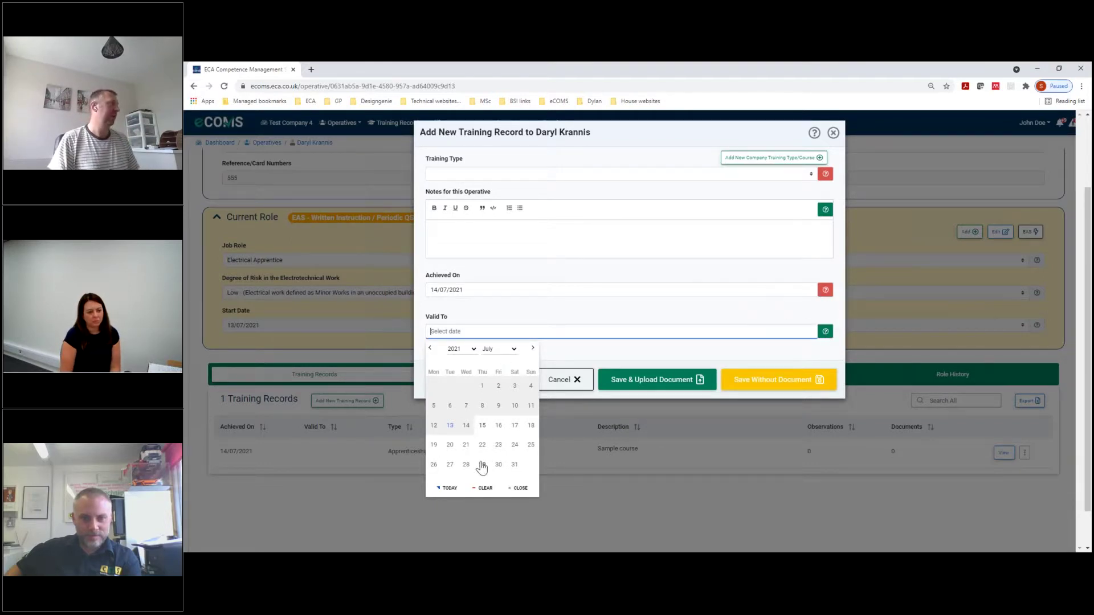
{"action": "left_click", "coordinate": [482, 445]}
{"action": "left_click", "coordinate": [571, 320]}
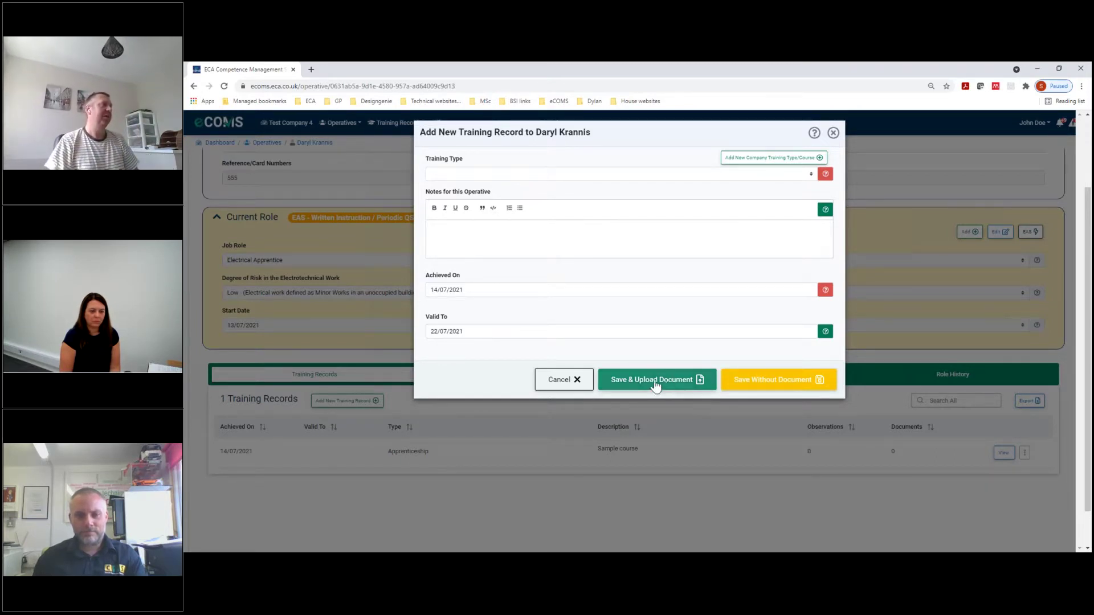
Set the training type to NVQ/SVQ, add the note 'Tester', and save without a document
{"action": "left_click", "coordinate": [485, 175]}
{"action": "left_click", "coordinate": [454, 356]}
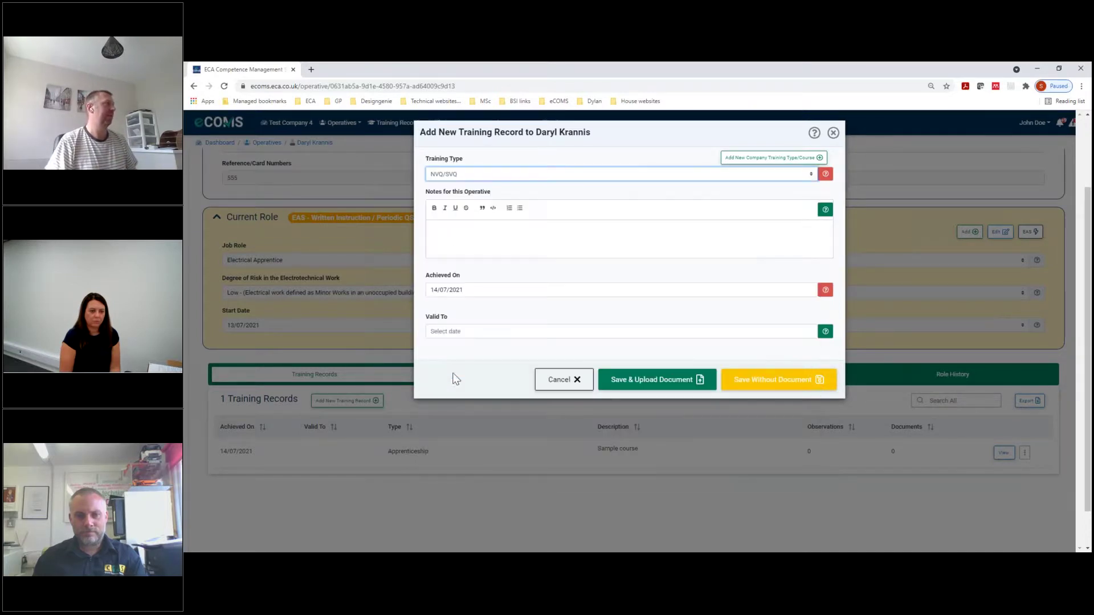
{"action": "left_click", "coordinate": [467, 236]}
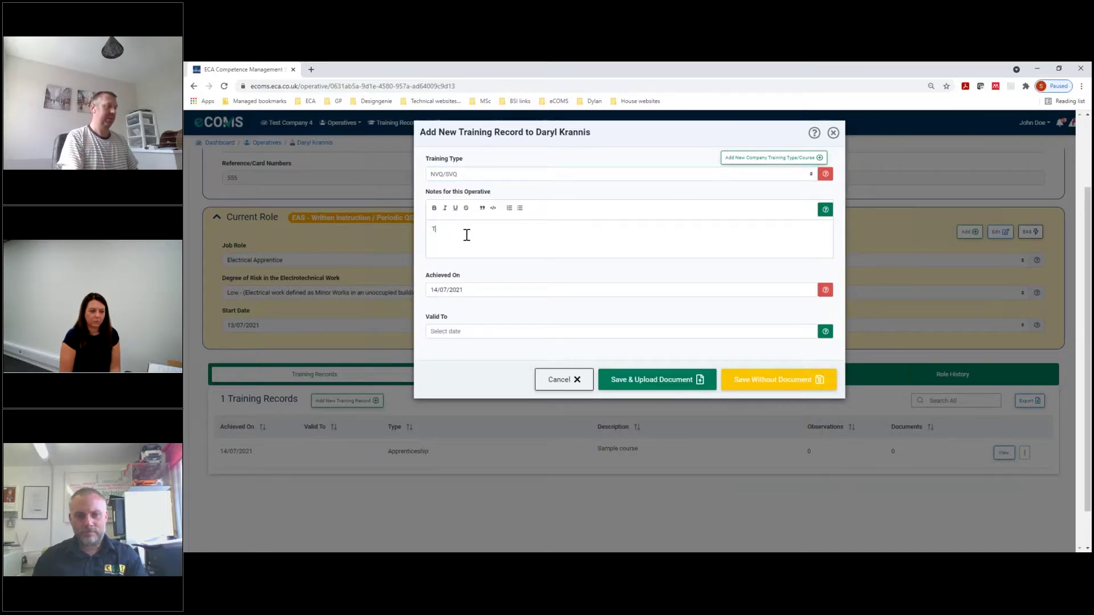
{"action": "type", "text": "Tester"}
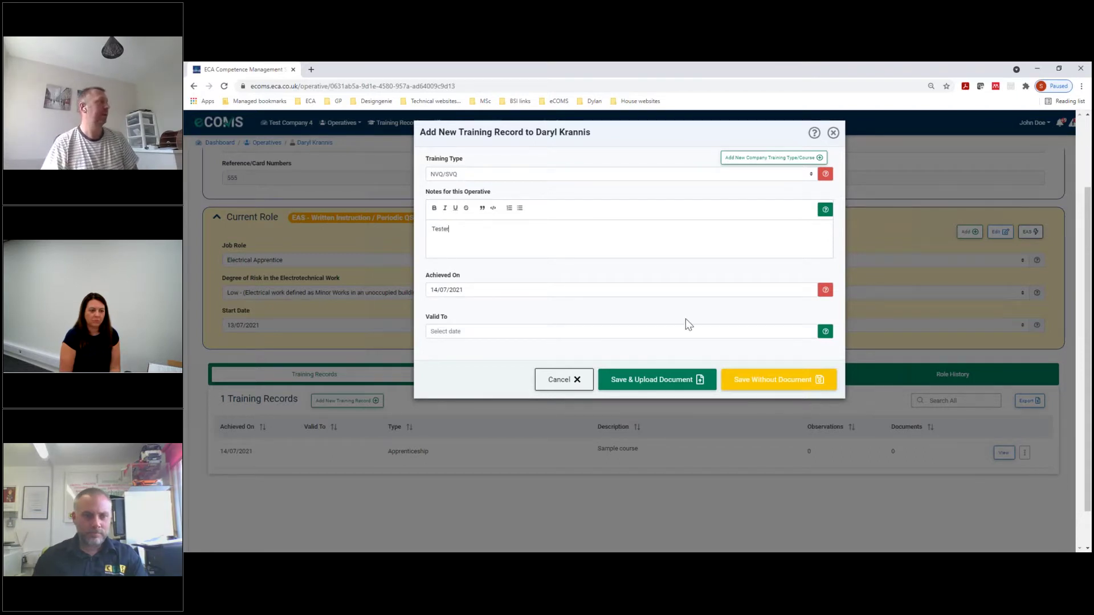
{"action": "left_click", "coordinate": [778, 382]}
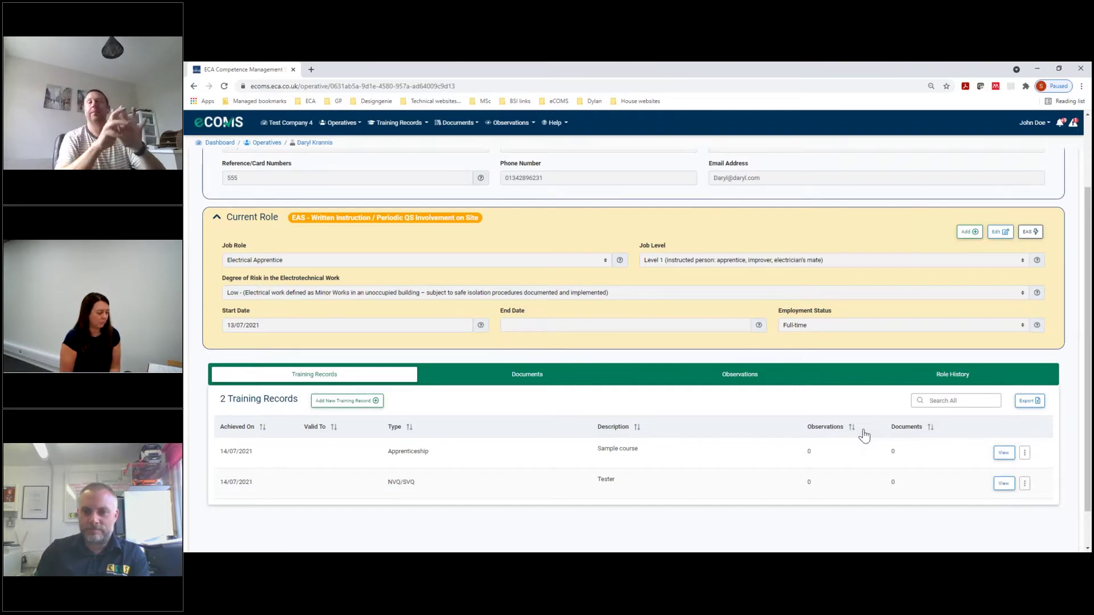
Scroll back to the top of the operative page, which now lists two training records
{"action": "scroll", "coordinate": [757, 404], "scroll_direction": "up", "scroll_amount": 2}
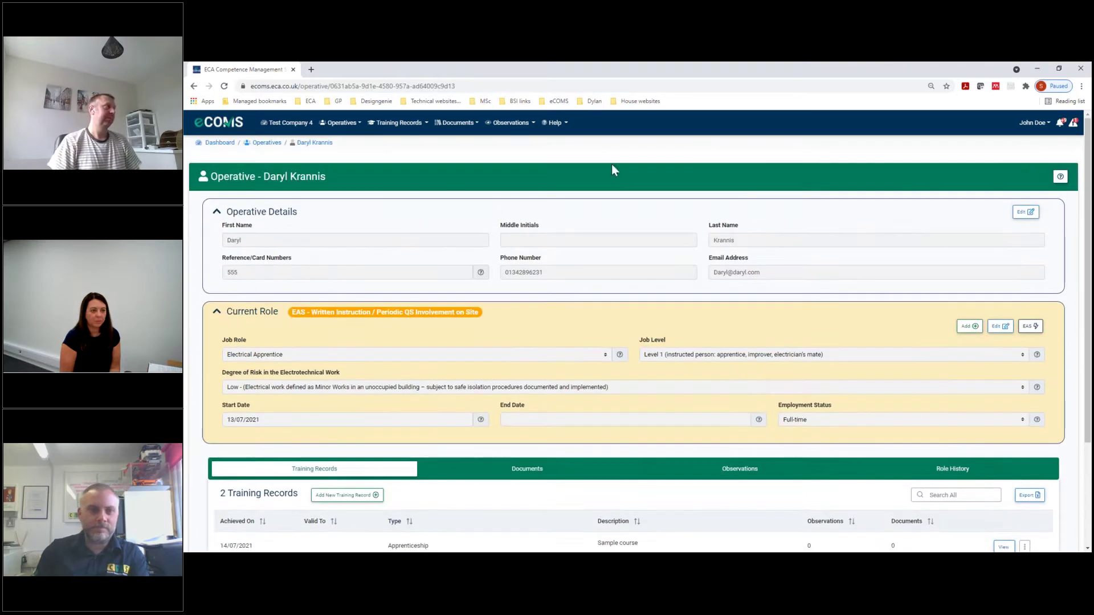
Open the 'How to use eCOMS' guide from Help and scroll down to its Contents page
{"action": "left_click", "coordinate": [562, 124]}
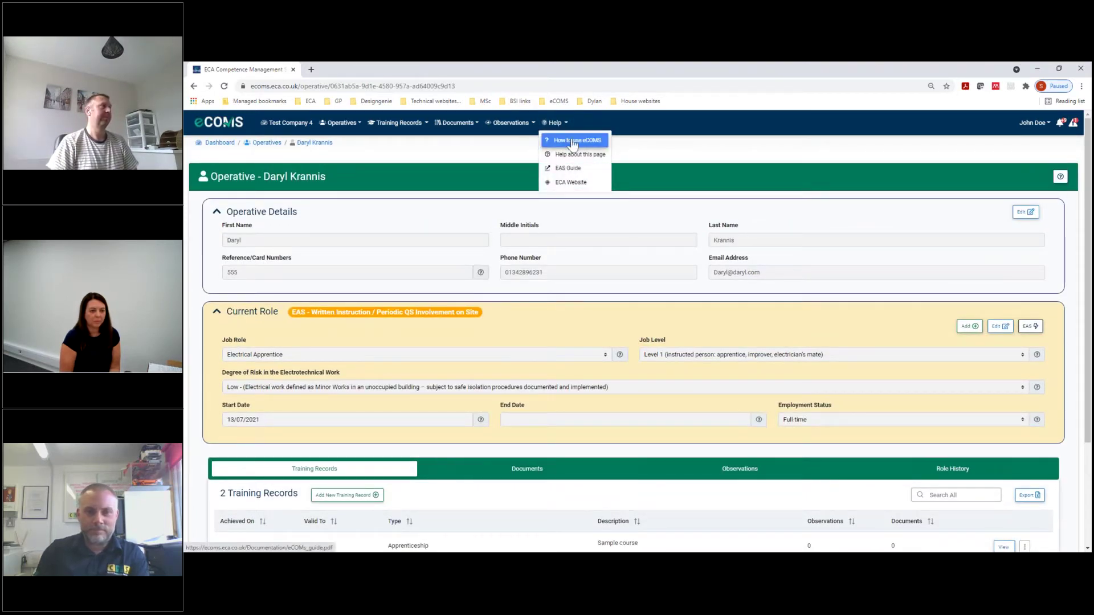
{"action": "left_click", "coordinate": [572, 140]}
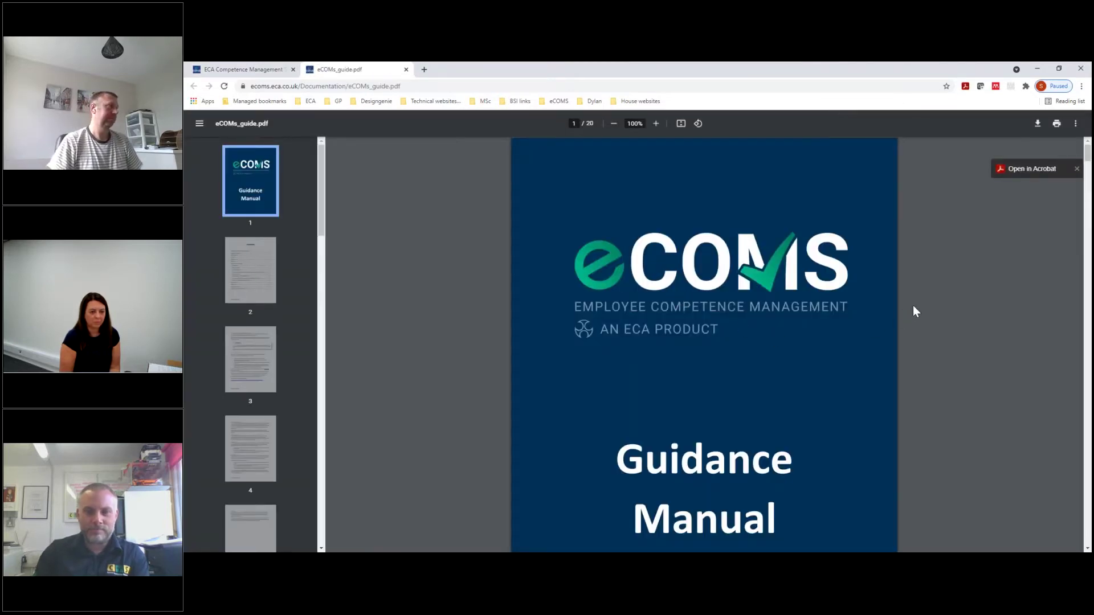
{"action": "scroll", "coordinate": [912, 305], "scroll_direction": "down", "scroll_amount": 4}
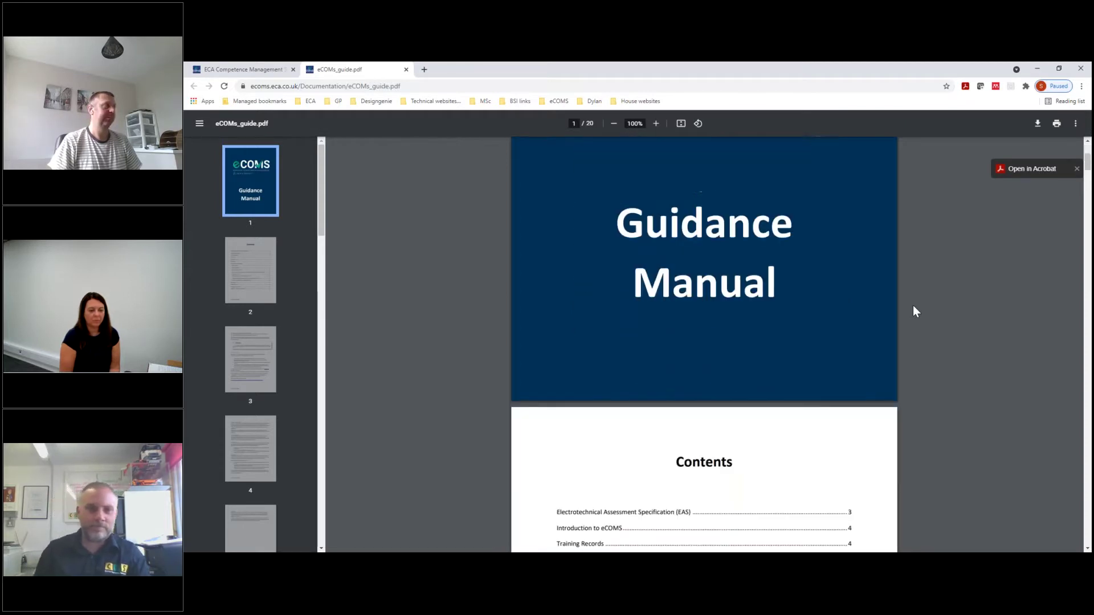
{"action": "scroll", "coordinate": [913, 306], "scroll_direction": "down", "scroll_amount": 3}
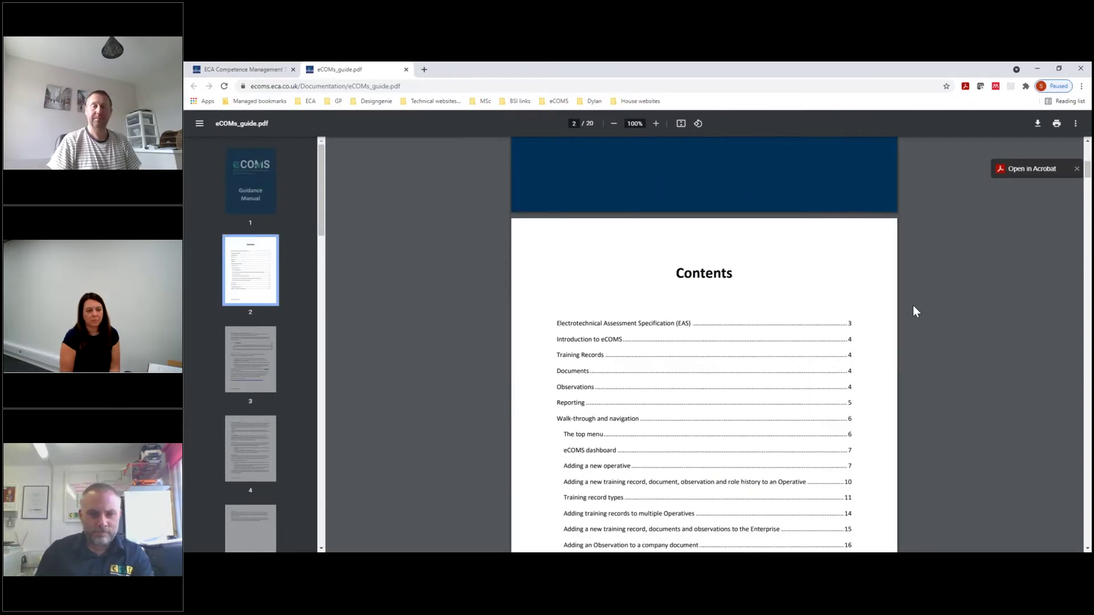
{"action": "scroll", "coordinate": [913, 305], "scroll_direction": "down", "scroll_amount": 2}
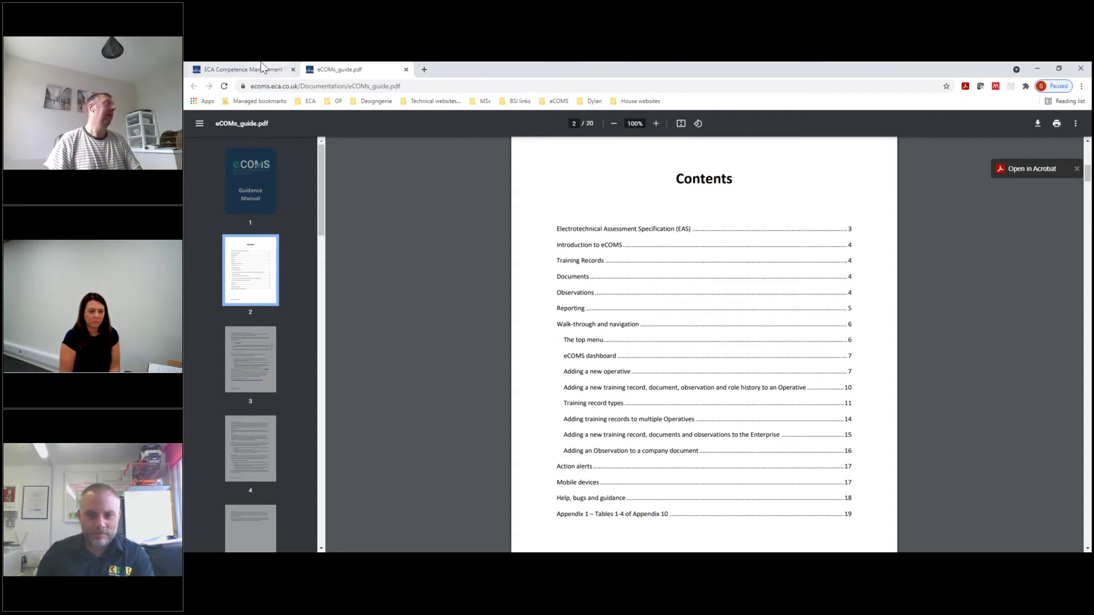
Back on the operative's page, view Help about this page, then dismiss it
{"action": "left_click", "coordinate": [236, 67]}
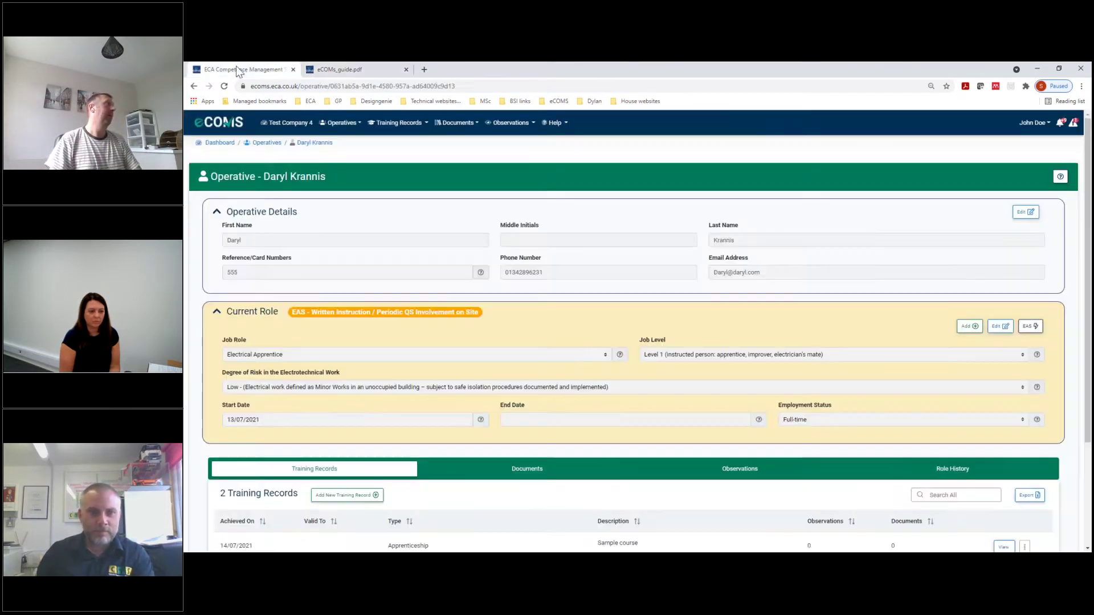
{"action": "left_click", "coordinate": [555, 124]}
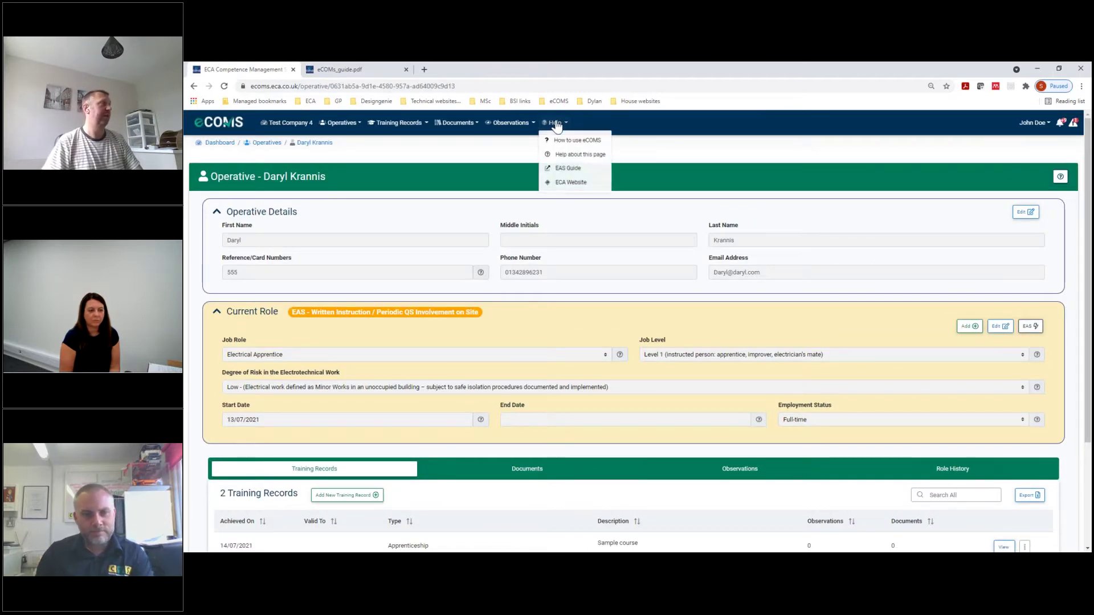
{"action": "left_click", "coordinate": [573, 155]}
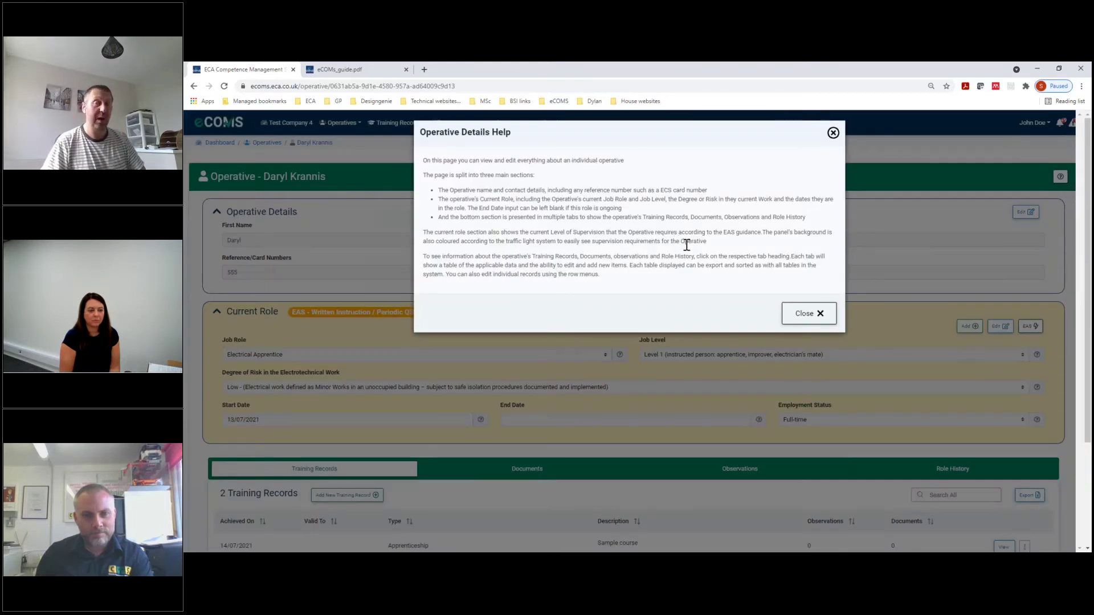
{"action": "left_click", "coordinate": [805, 313]}
Glance at the eCOMS guide again, return to the operative's page, and open then close the Help menu
{"action": "left_click", "coordinate": [340, 69]}
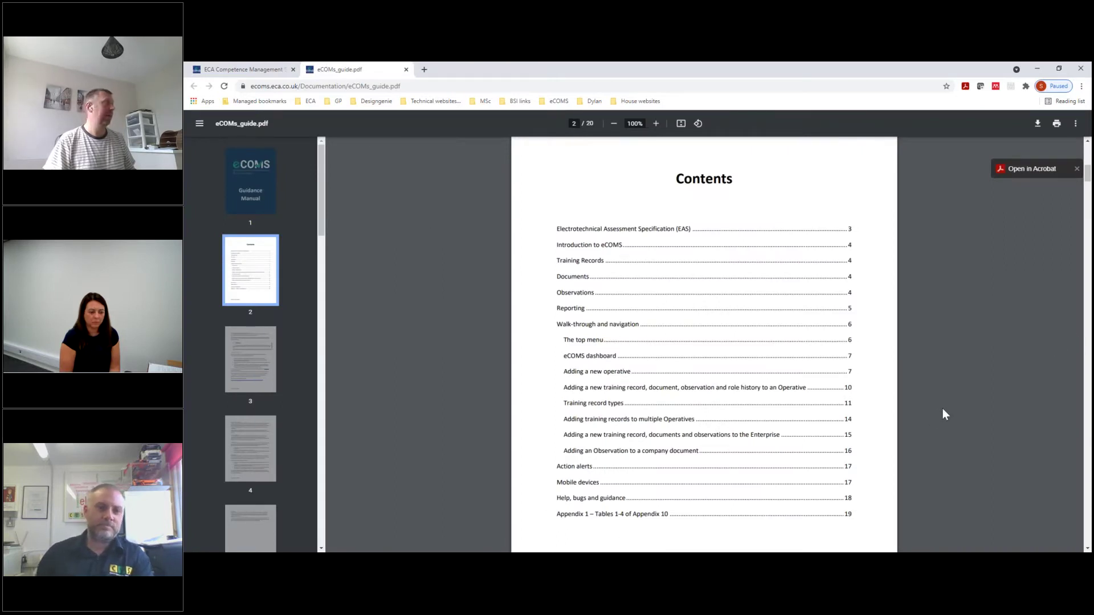
{"action": "scroll", "coordinate": [942, 411], "scroll_direction": "down", "scroll_amount": 4}
{"action": "left_click", "coordinate": [227, 69]}
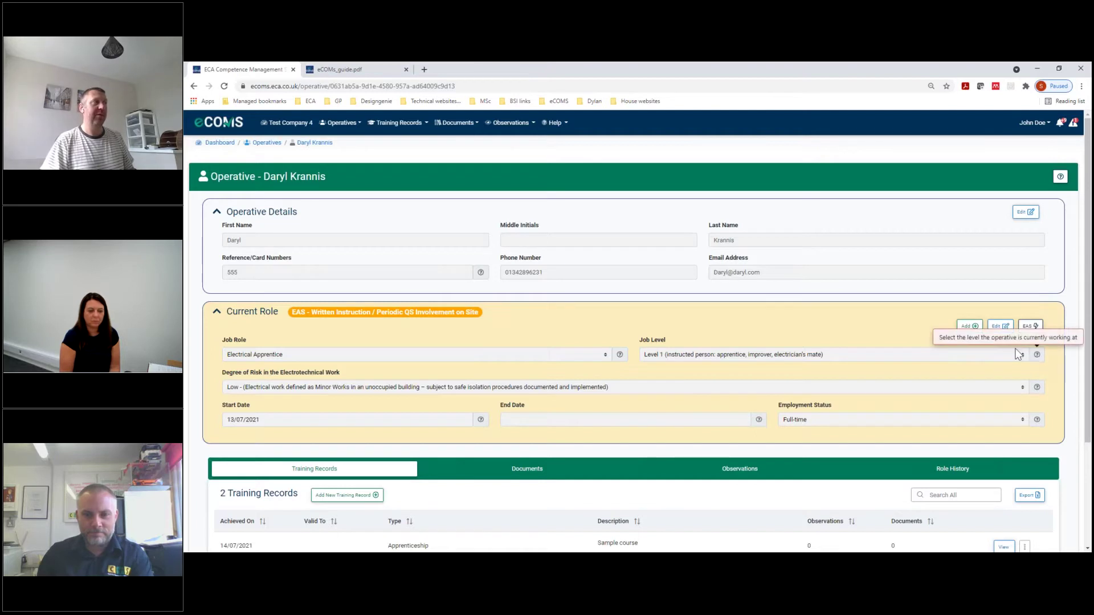
{"action": "left_click", "coordinate": [551, 129]}
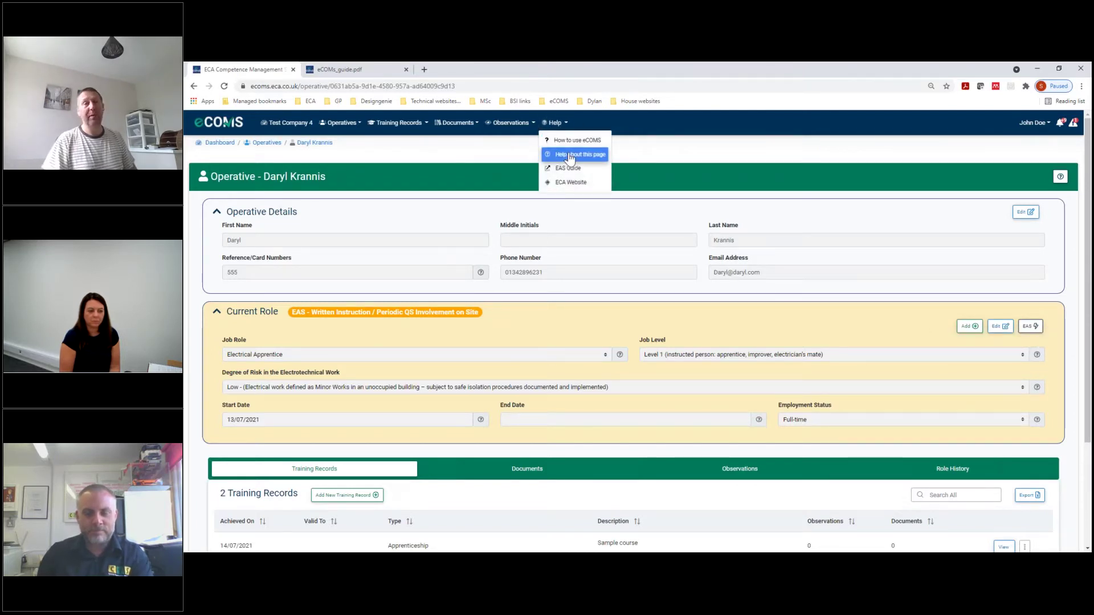
{"action": "left_click", "coordinate": [742, 130]}
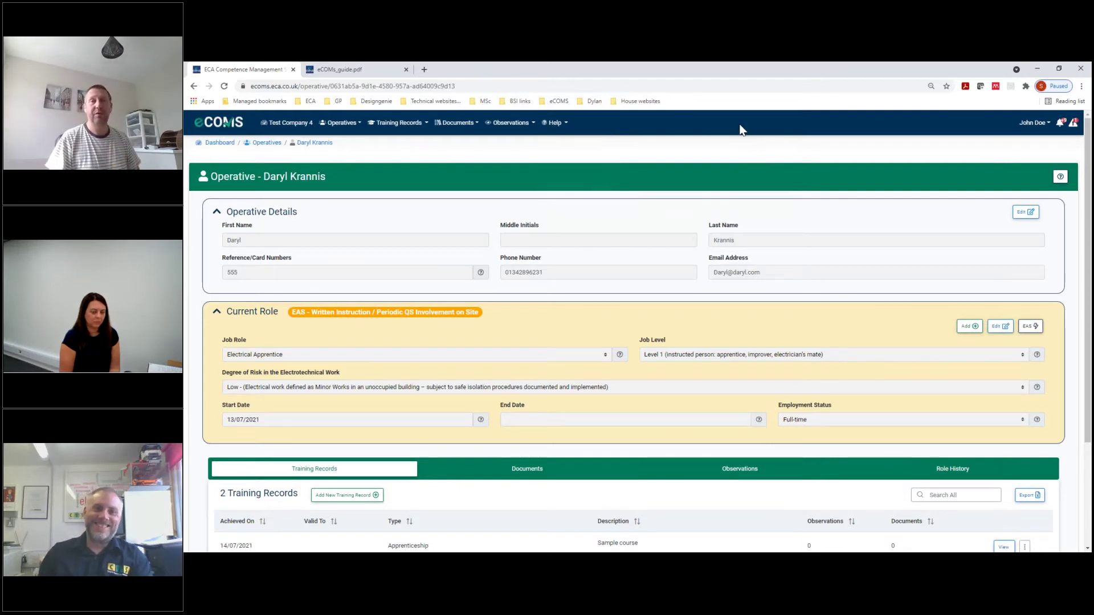